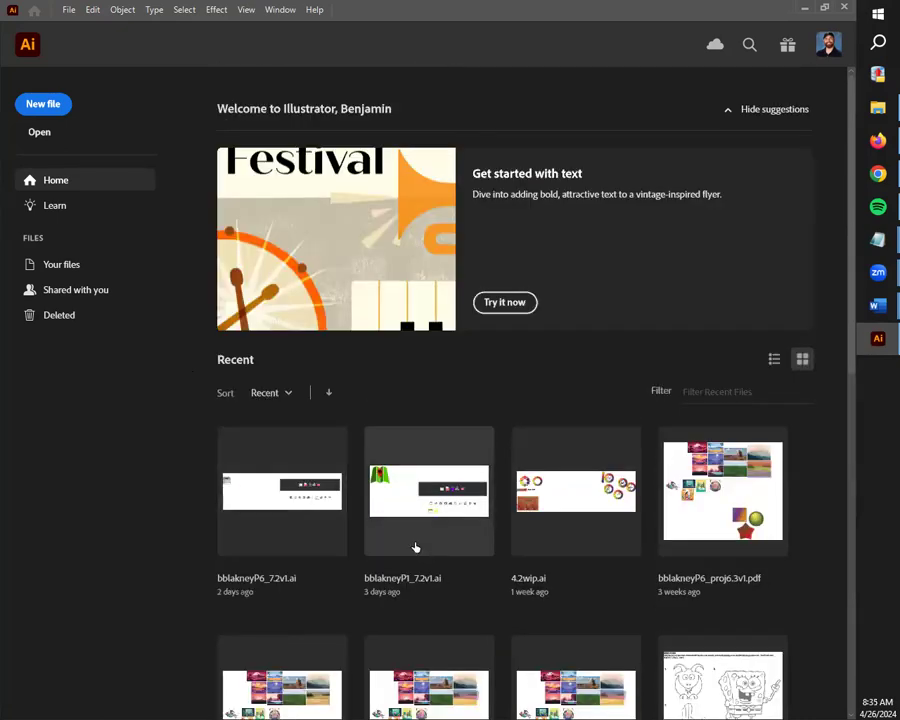
# Step: Open the recent P1_7.2v1 map icon document and clear the Properties and Layers panels off the canvas
pyautogui.click(416, 547)
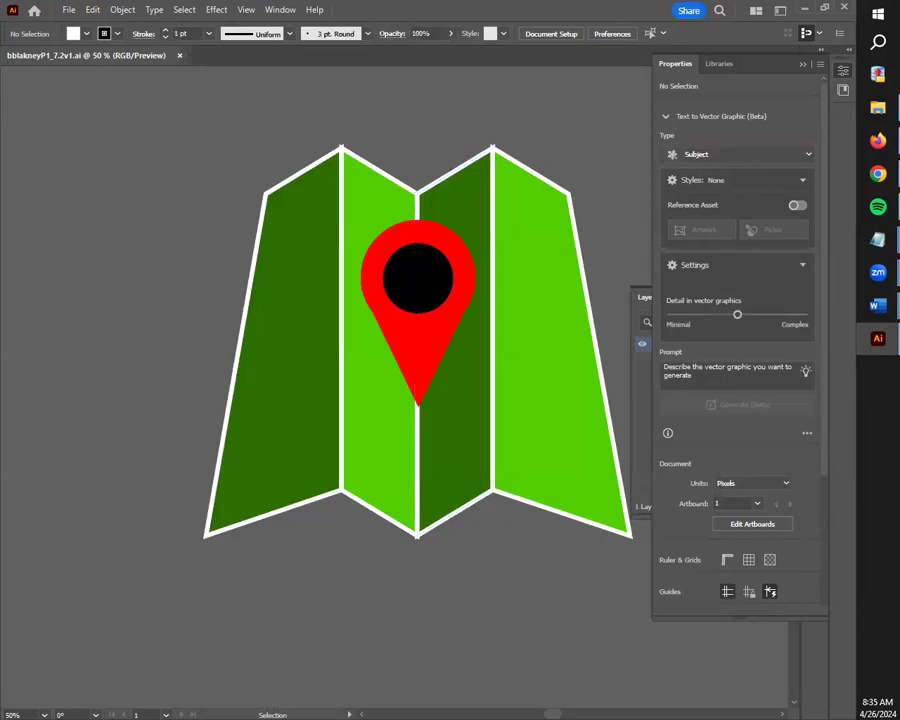
pyautogui.moveTo(388, 137); pyautogui.dragTo(123, 98)
pyautogui.click(843, 70)
pyautogui.moveTo(0, 140); pyautogui.dragTo(675, 164)
pyautogui.click(815, 304)
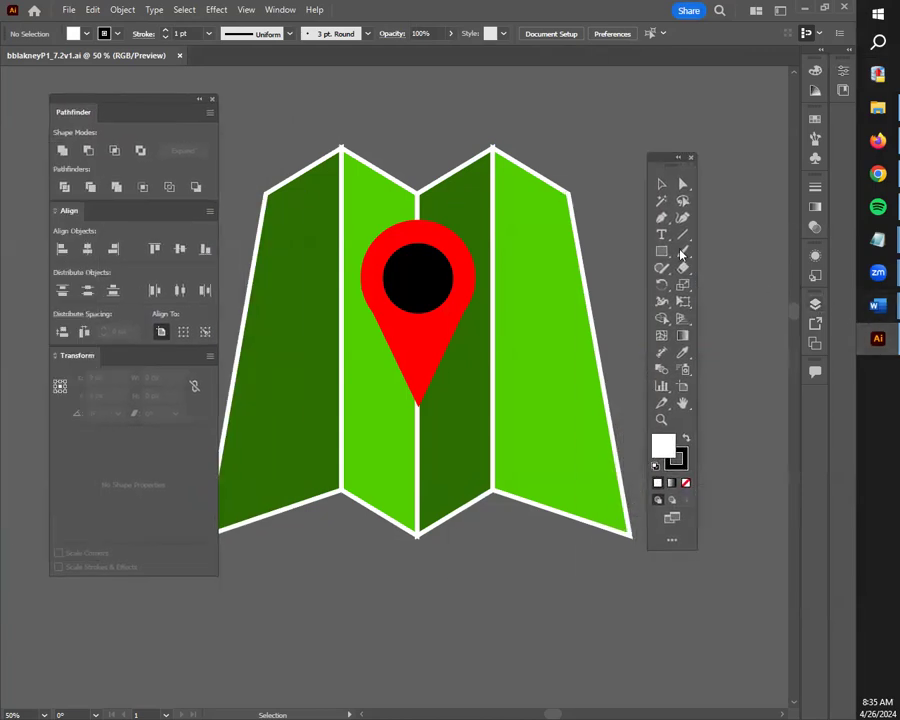
# Step: Draw a 1125 × 2436 px rectangle that covers the whole blank phone-shaped artboard
pyautogui.scroll(-4, 521, 225)
pyautogui.press('space')
pyautogui.moveTo(540, 478); pyautogui.dragTo(432, 341)
pyautogui.scroll(-1, 513, 342)
pyautogui.scroll(2, 505, 347)
pyautogui.scroll(1, 505, 349)
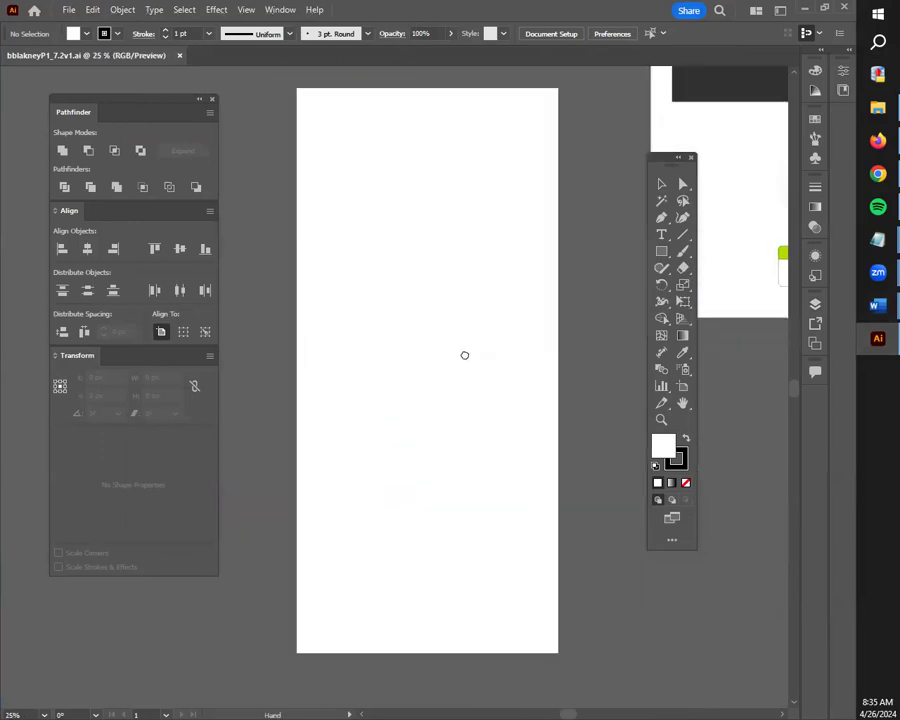
pyautogui.press('space')
pyautogui.moveTo(470, 305); pyautogui.dragTo(454, 352)
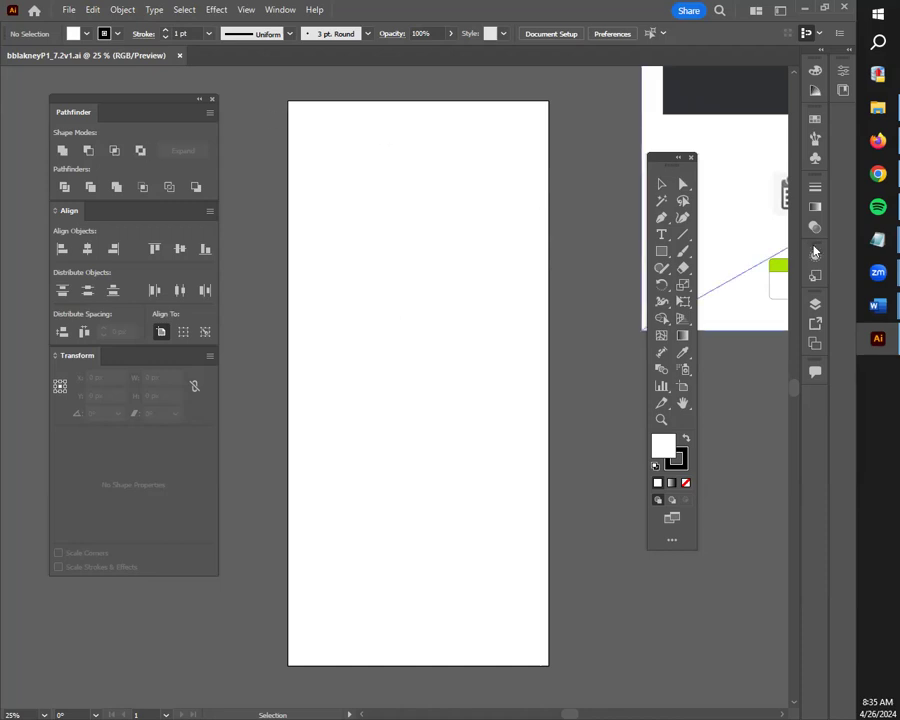
pyautogui.click(661, 251)
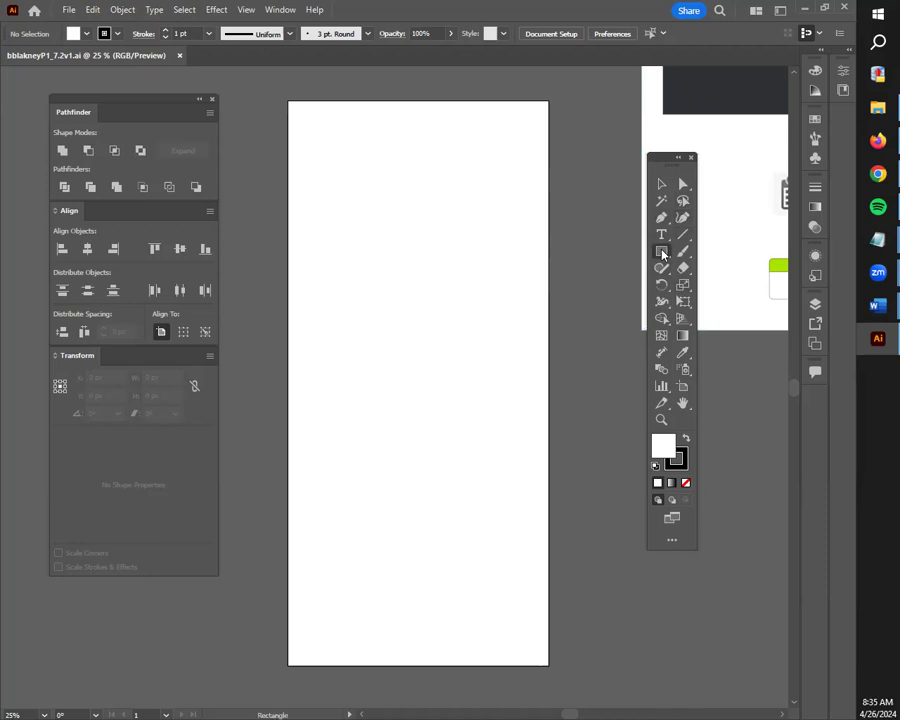
pyautogui.moveTo(288, 101); pyautogui.dragTo(548, 664)
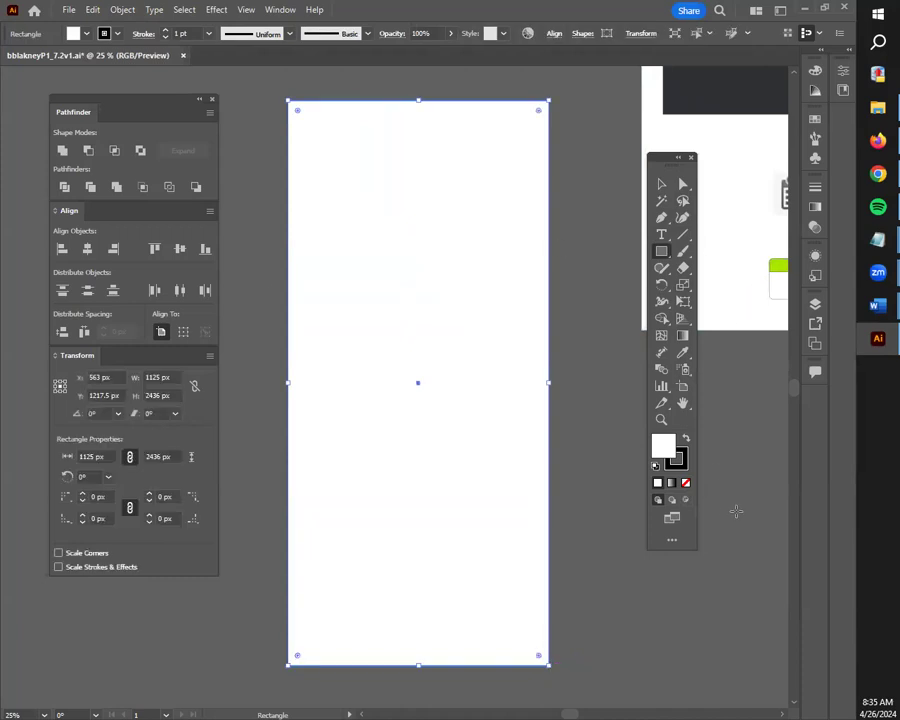
# Step: Give the artboard-sized rectangle's fill a freeform gradient
pyautogui.click(840, 70)
pyautogui.click(245, 9)
pyautogui.moveTo(280, 9)
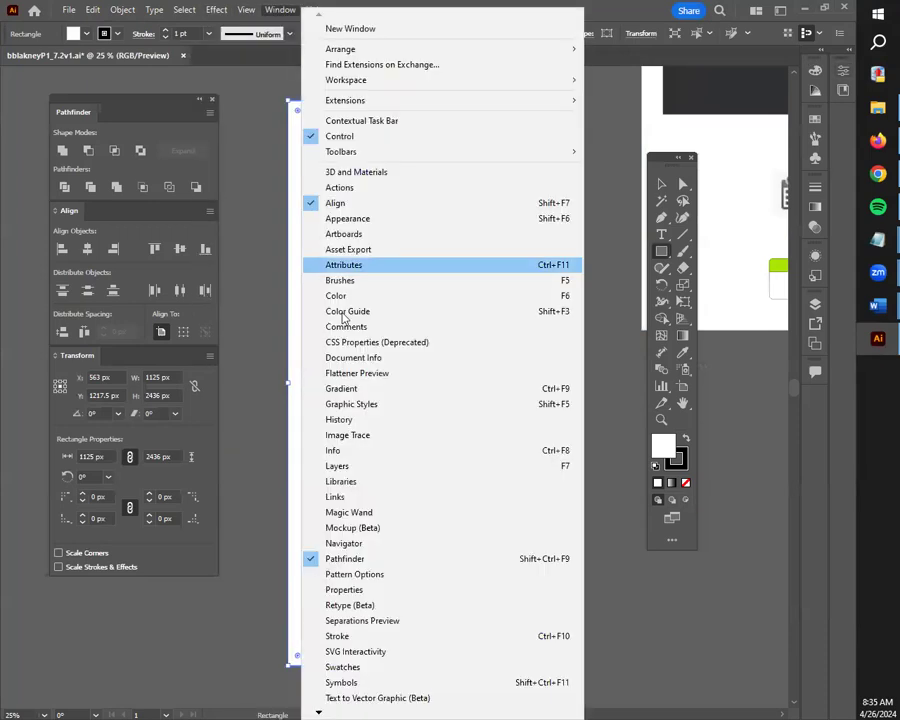
pyautogui.click(352, 217)
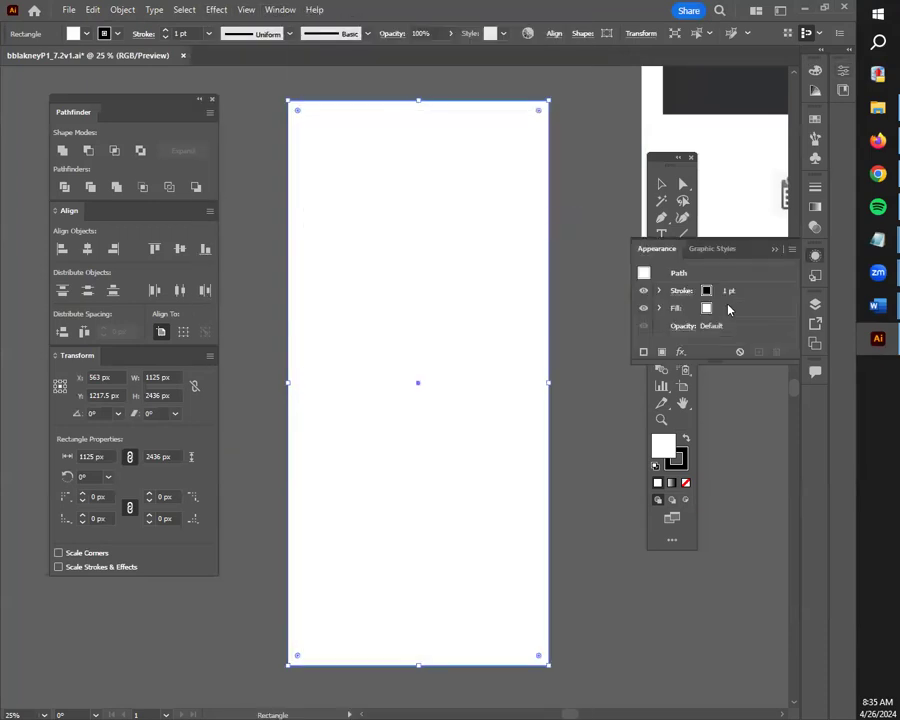
pyautogui.click(705, 310)
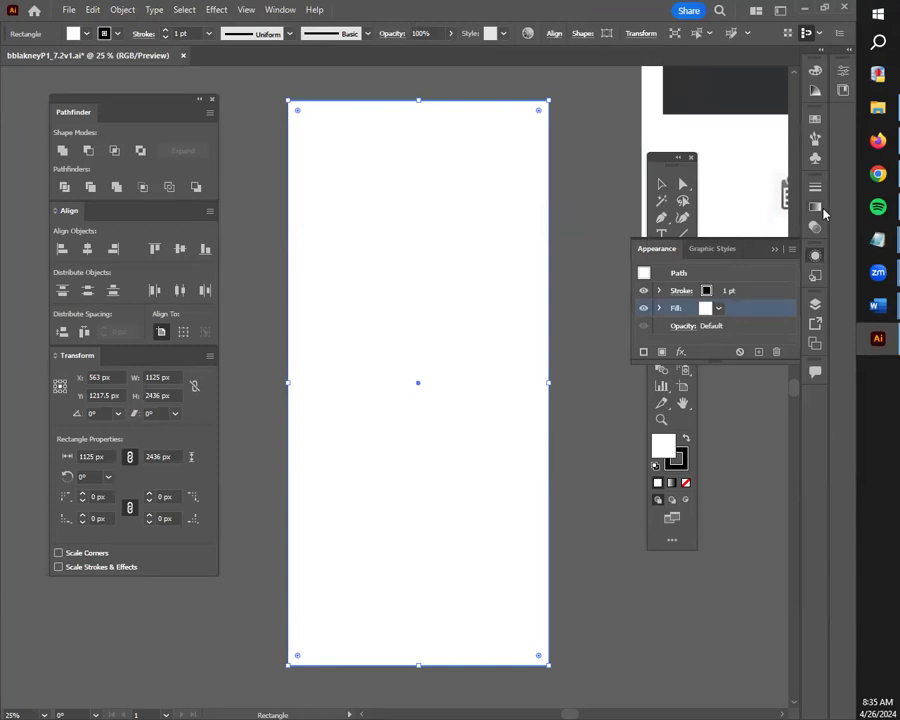
pyautogui.click(815, 207)
pyautogui.click(712, 288)
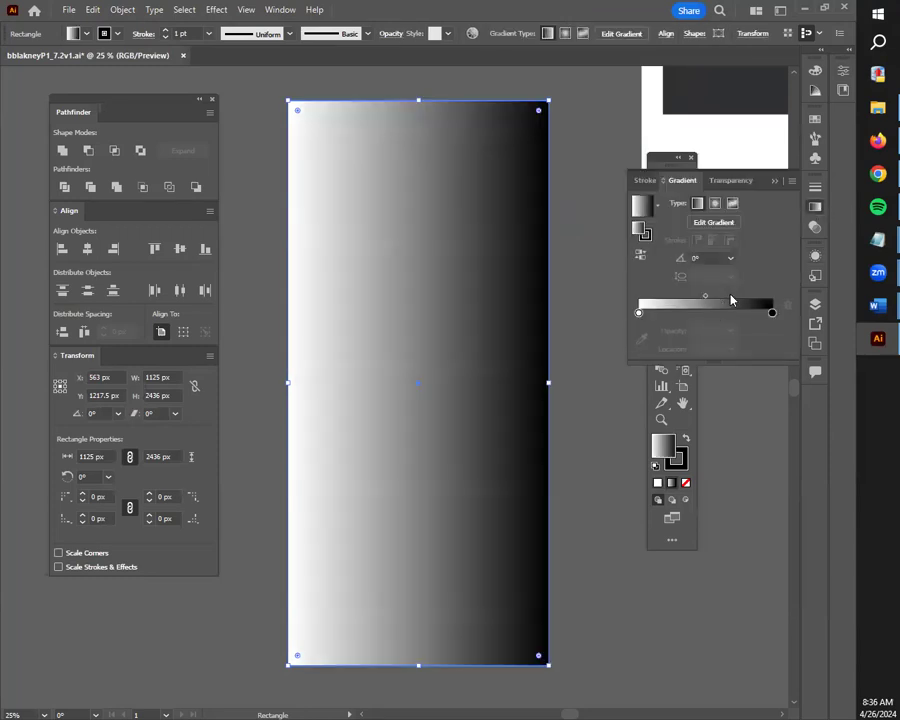
pyautogui.click(733, 204)
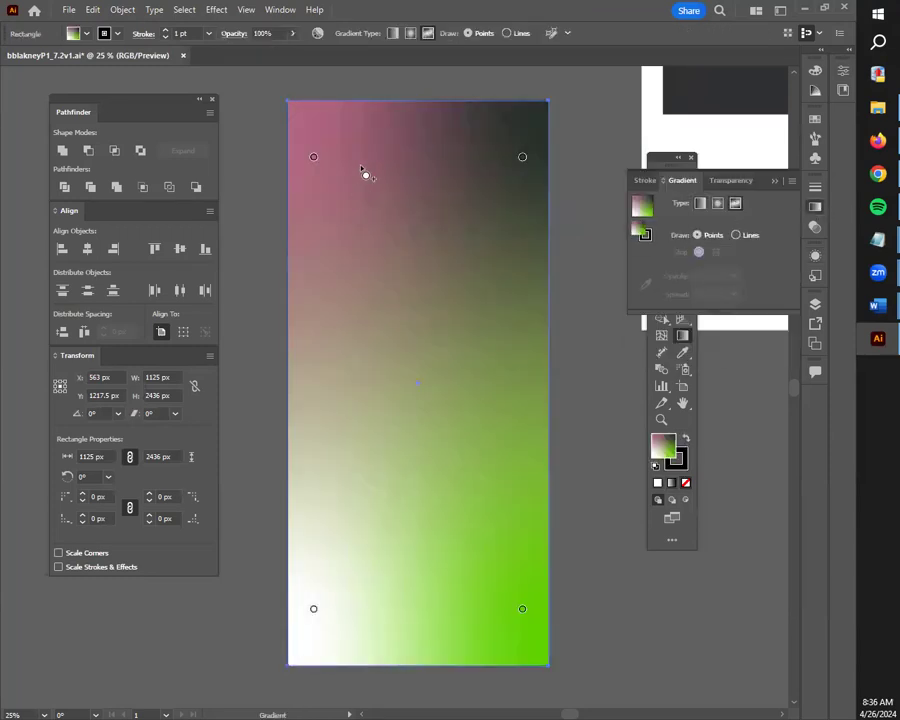
# Step: Move the four freeform gradient points from the rectangle's corners inward, with the white one up to just below mid-height
pyautogui.moveTo(312, 157); pyautogui.dragTo(368, 186)
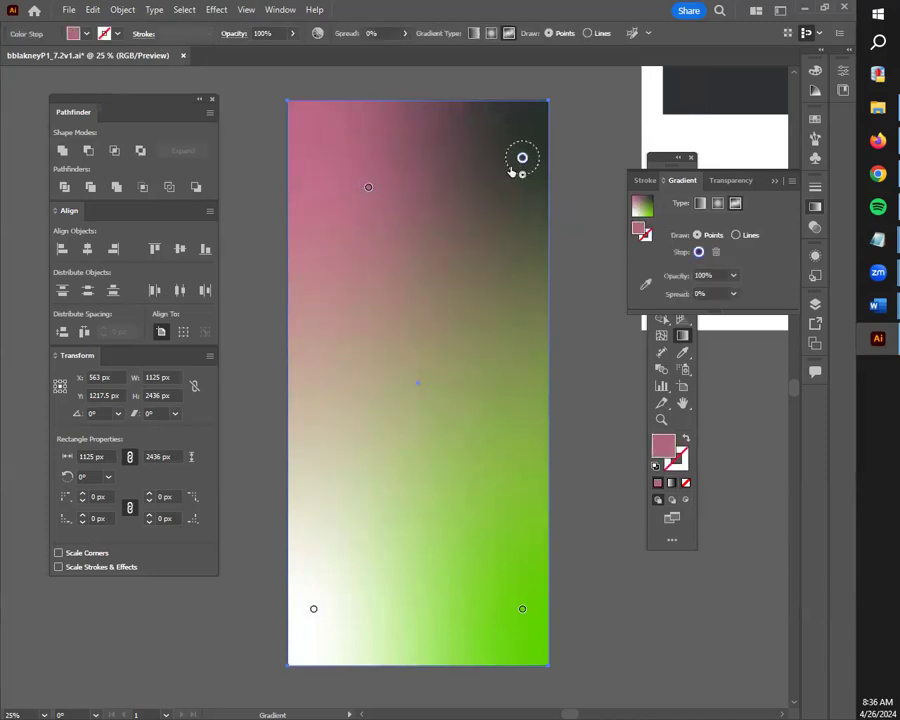
pyautogui.moveTo(520, 158); pyautogui.dragTo(474, 216)
pyautogui.moveTo(522, 608); pyautogui.dragTo(464, 537)
pyautogui.moveTo(313, 608); pyautogui.dragTo(335, 437)
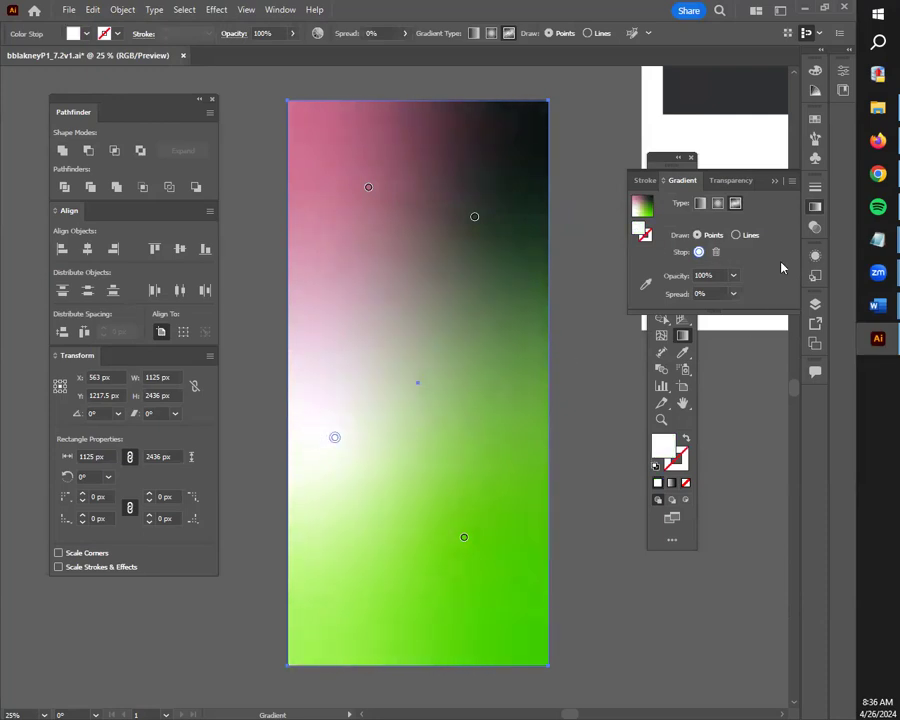
# Step: Recolor the dusty pink gradient point in the rectangle's upper left to a bright pink-violet
pyautogui.doubleClick(368, 187)
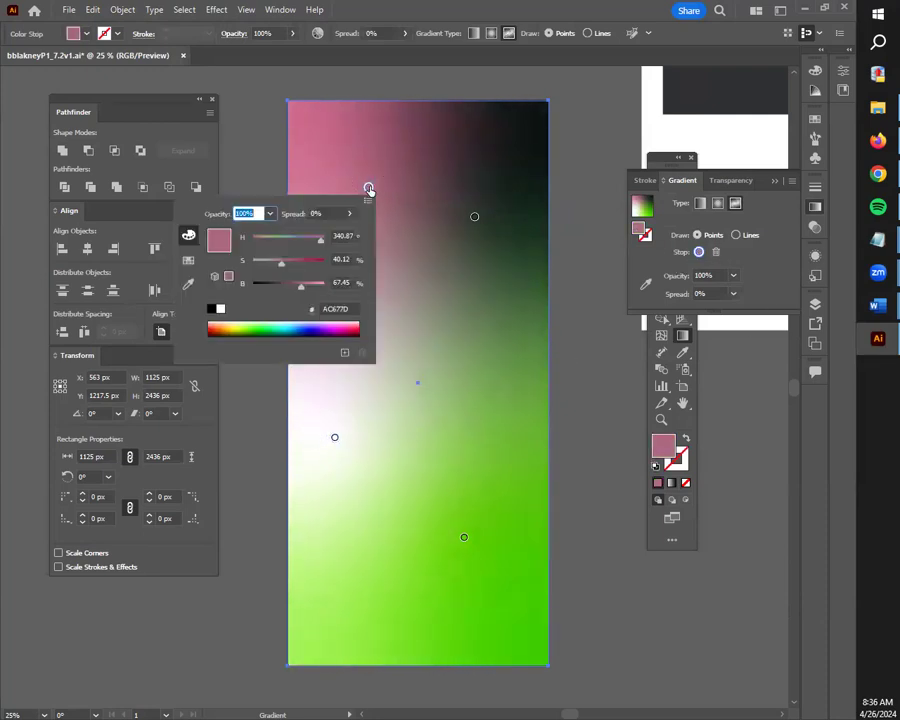
pyautogui.moveTo(327, 325); pyautogui.dragTo(324, 322)
pyautogui.click(475, 217)
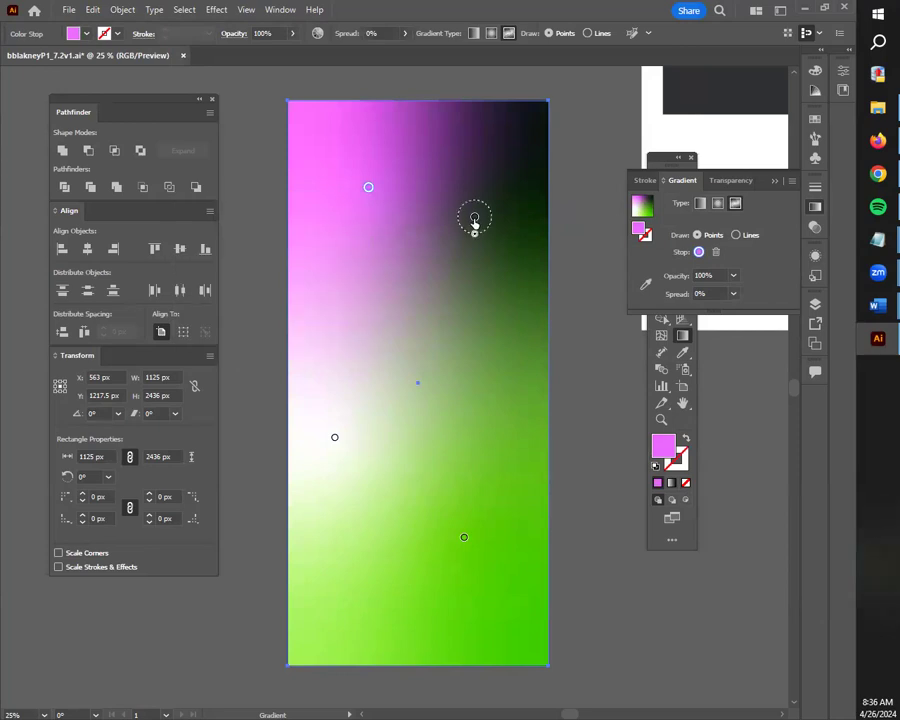
# Step: Recolor the black gradient point in the rectangle's upper right to a dark purple
pyautogui.click(475, 218)
pyautogui.doubleClick(664, 447)
pyautogui.moveTo(322, 490)
pyautogui.mouseDown()
pyautogui.moveTo(326, 482)
pyautogui.moveTo(293, 472)
pyautogui.moveTo(258, 502)
pyautogui.moveTo(255, 470)
pyautogui.mouseUp()
pyautogui.click(454, 439)
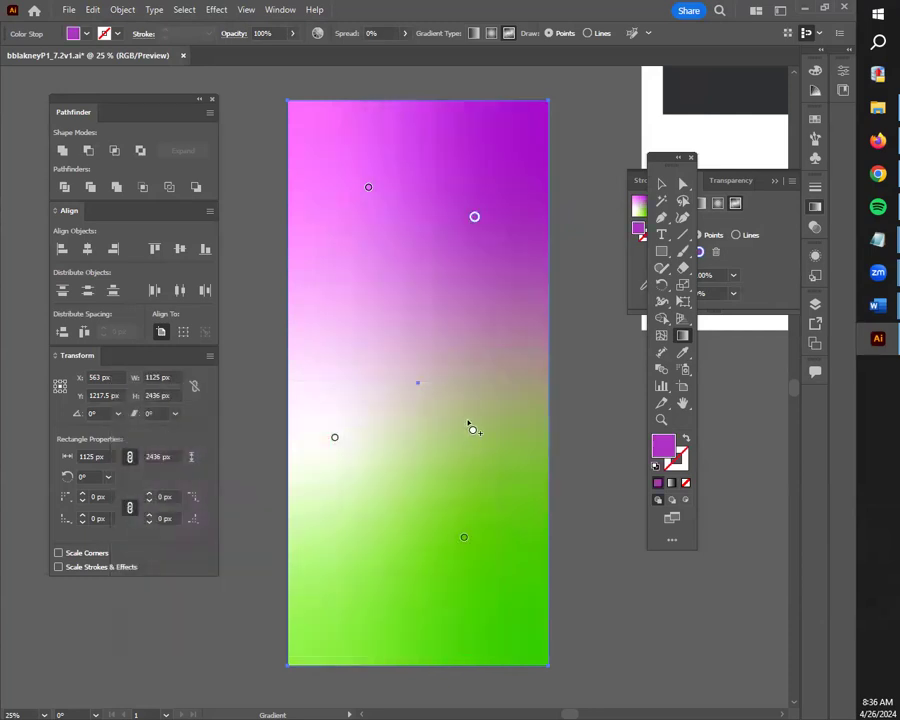
pyautogui.doubleClick(664, 447)
pyautogui.moveTo(253, 472); pyautogui.dragTo(281, 532)
pyautogui.click(474, 439)
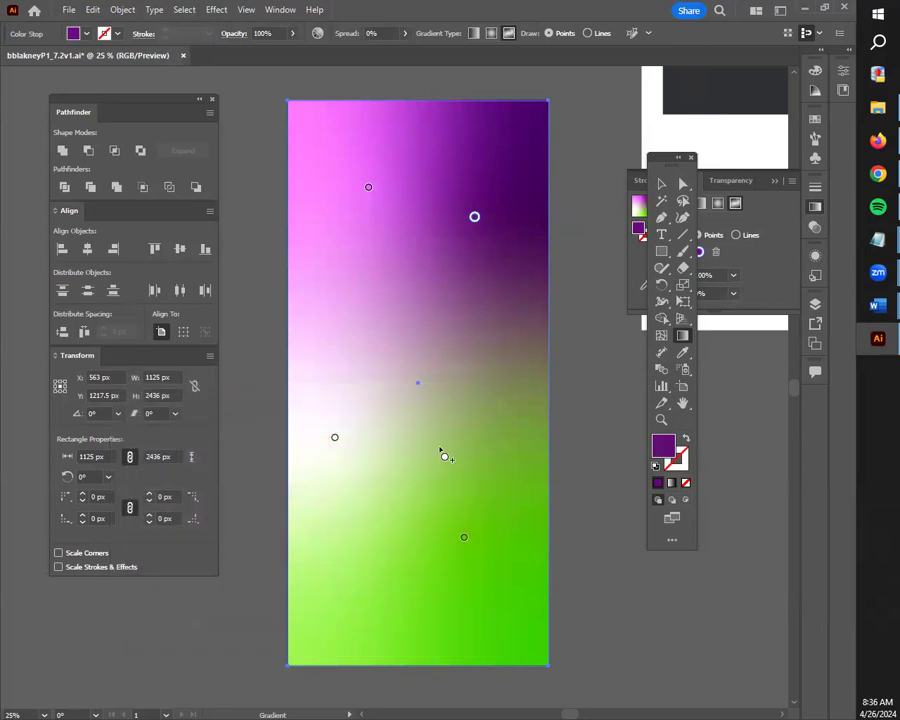
# Step: Recolor the white gradient point to light violet, hex D180E5
pyautogui.click(332, 437)
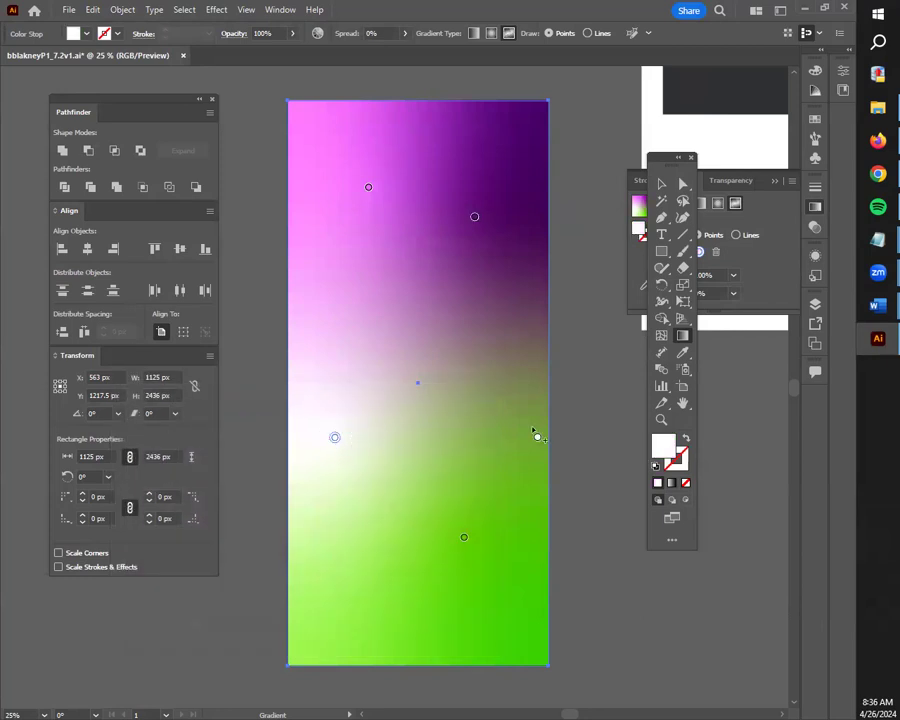
pyautogui.doubleClick(667, 449)
pyautogui.moveTo(230, 468); pyautogui.dragTo(199, 451)
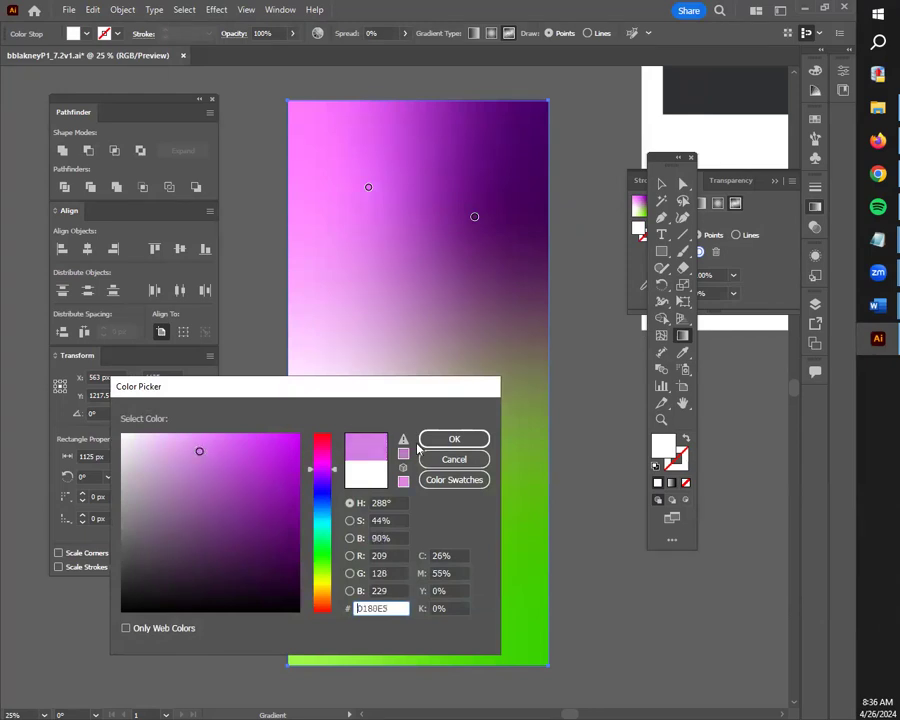
pyautogui.click(464, 439)
# Step: Recolor the green gradient point in the rectangle's lower right to a deep indigo, about hex 430693
pyautogui.click(463, 539)
pyautogui.doubleClick(672, 451)
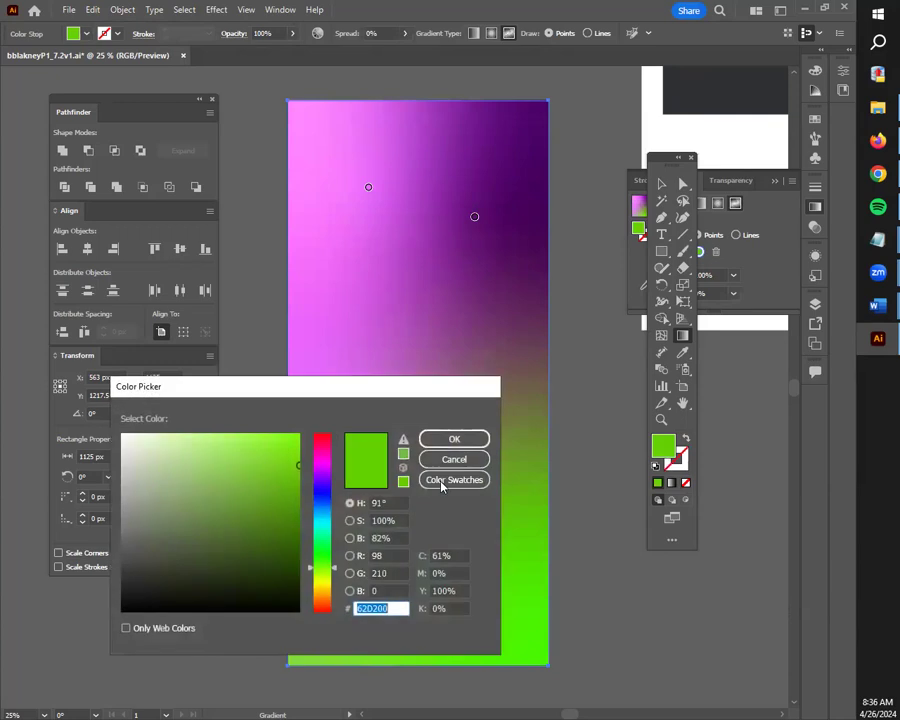
pyautogui.moveTo(326, 486); pyautogui.dragTo(325, 479)
pyautogui.click(294, 506)
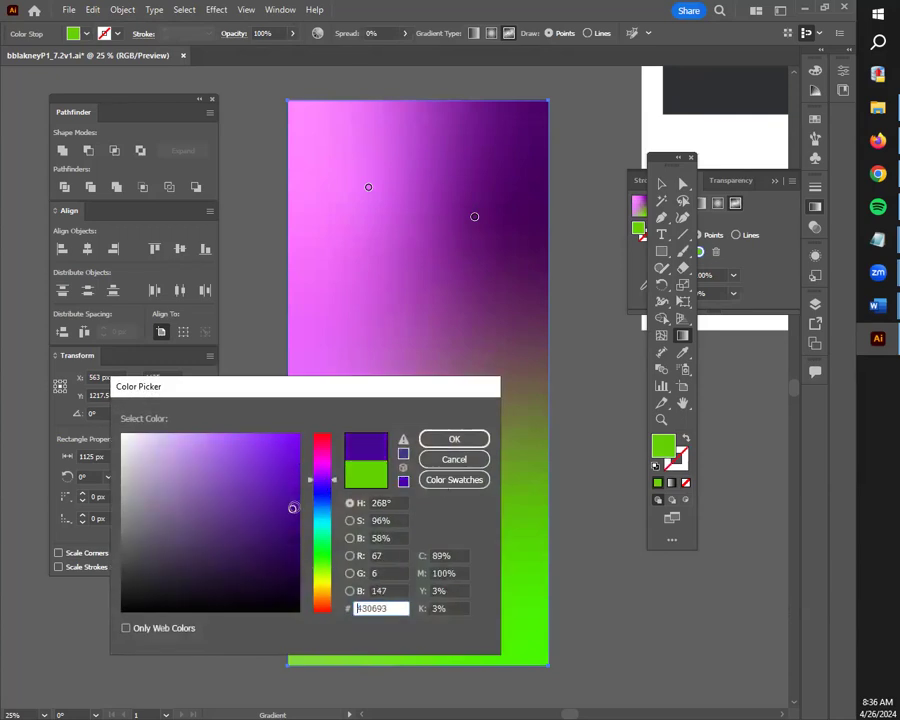
pyautogui.click(454, 439)
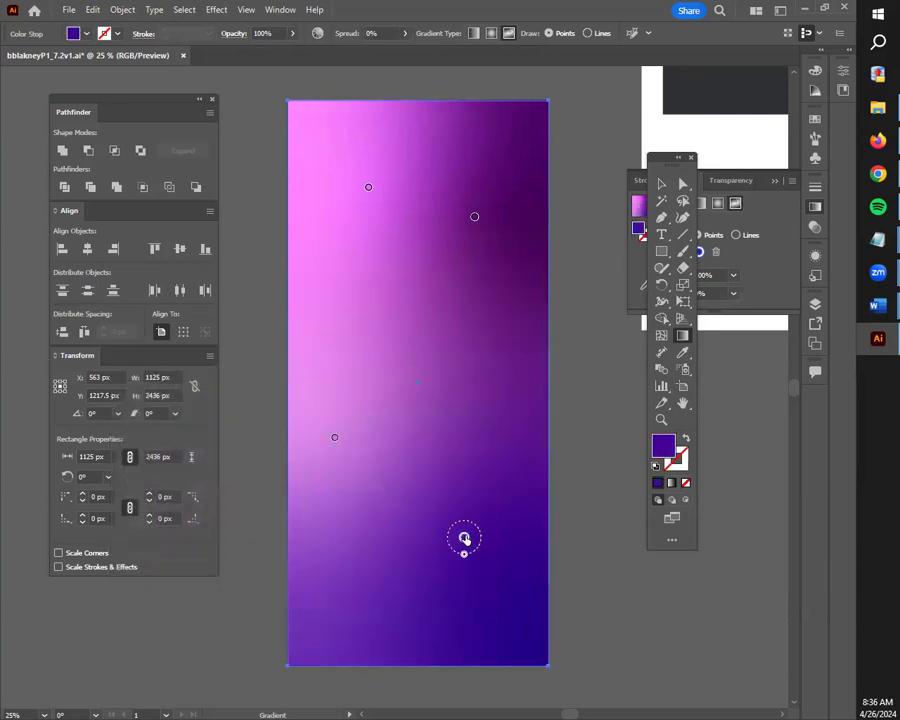
# Step: Rearrange the gradient points: dark purple upper left, bright pink upper right, light violet left below the middle, indigo lower right; deselect the rectangle
pyautogui.moveTo(462, 534); pyautogui.dragTo(497, 467)
pyautogui.moveTo(334, 437); pyautogui.dragTo(371, 404)
pyautogui.moveTo(497, 467); pyautogui.dragTo(482, 535)
pyautogui.moveTo(370, 406); pyautogui.dragTo(351, 428)
pyautogui.moveTo(474, 216); pyautogui.dragTo(362, 272)
pyautogui.moveTo(368, 186); pyautogui.dragTo(514, 190)
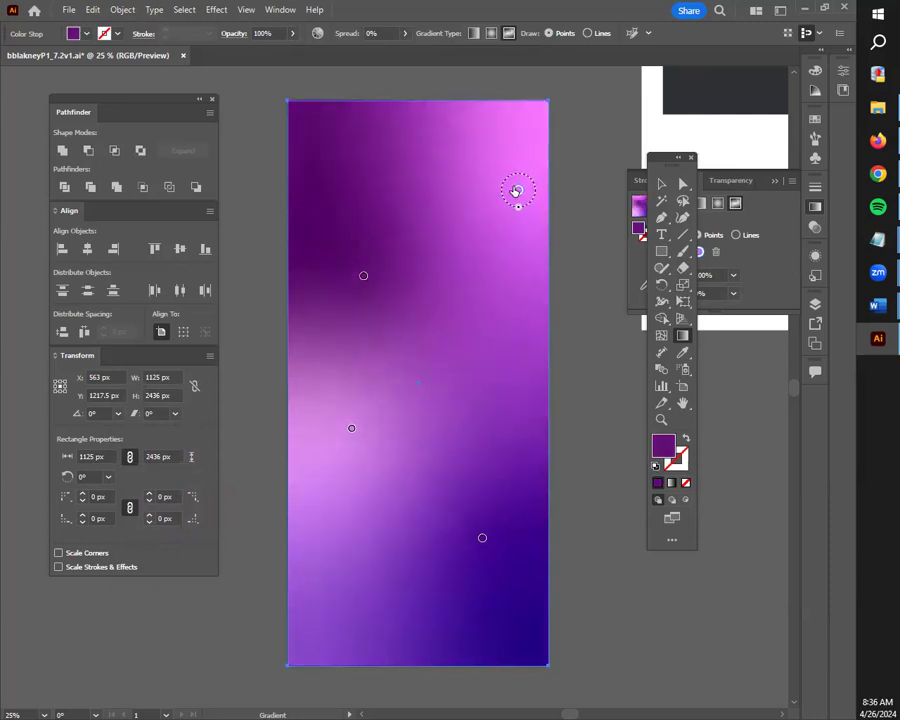
pyautogui.moveTo(352, 430); pyautogui.dragTo(369, 448)
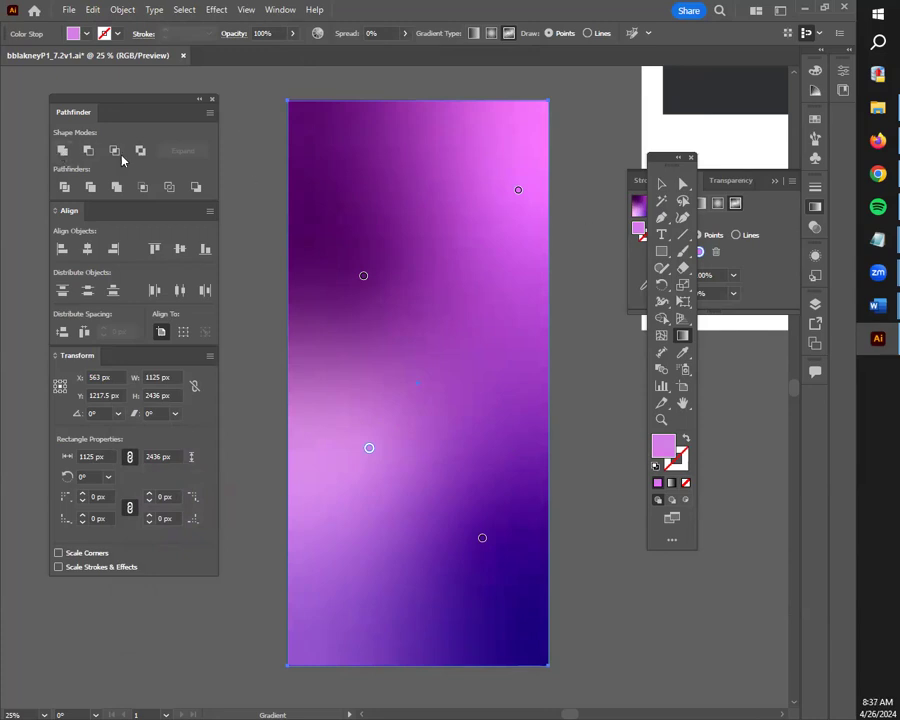
pyautogui.press('v')
pyautogui.click(560, 153)
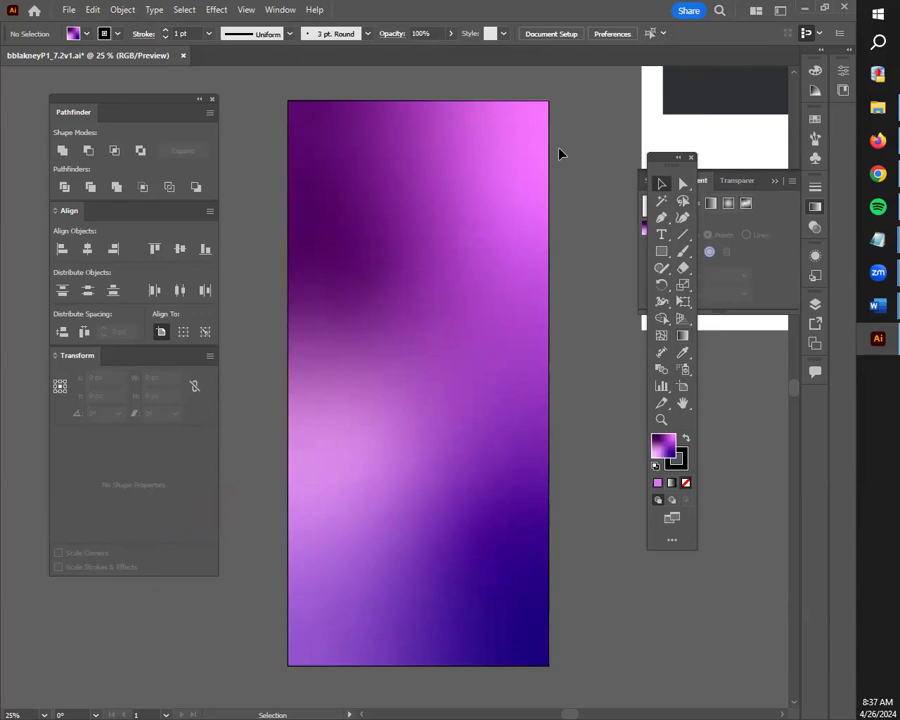
pyautogui.moveTo(455, 441); pyautogui.dragTo(461, 398)
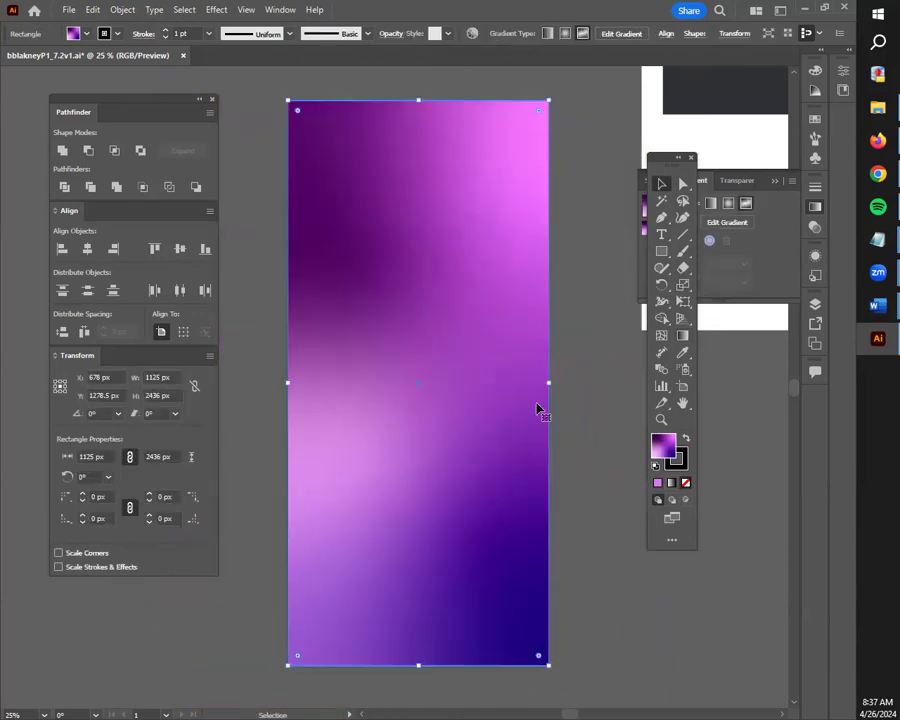
pyautogui.click(612, 387)
# Step: Draw a rounded square about 1079 px wide with 95 px corners around the green map icon
pyautogui.scroll(-2, 587, 388)
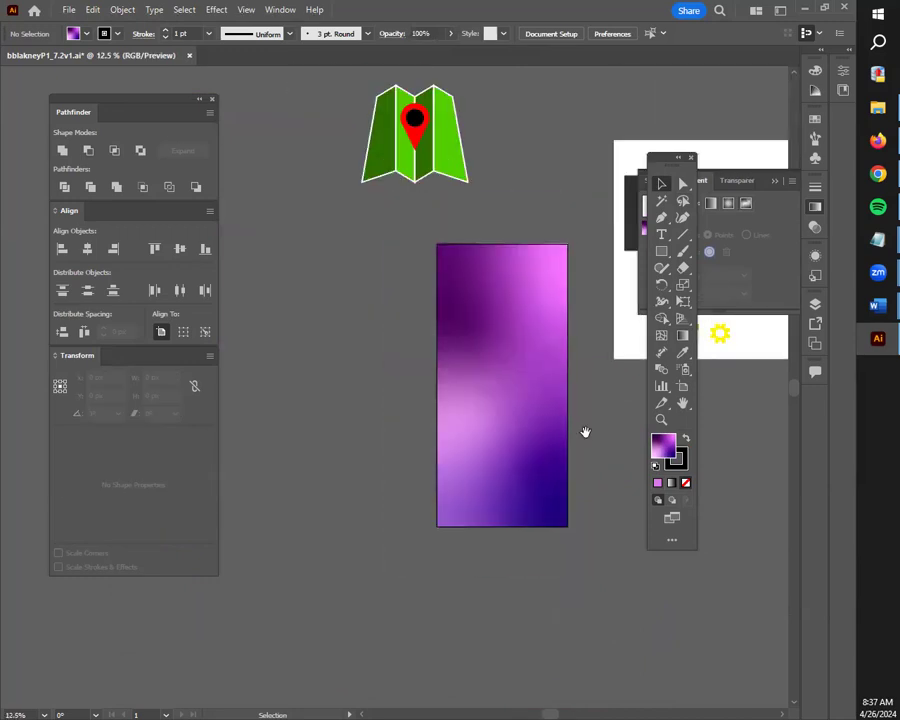
pyautogui.moveTo(600, 444); pyautogui.dragTo(548, 521)
pyautogui.scroll(2, 422, 338)
pyautogui.moveTo(407, 307); pyautogui.dragTo(501, 537)
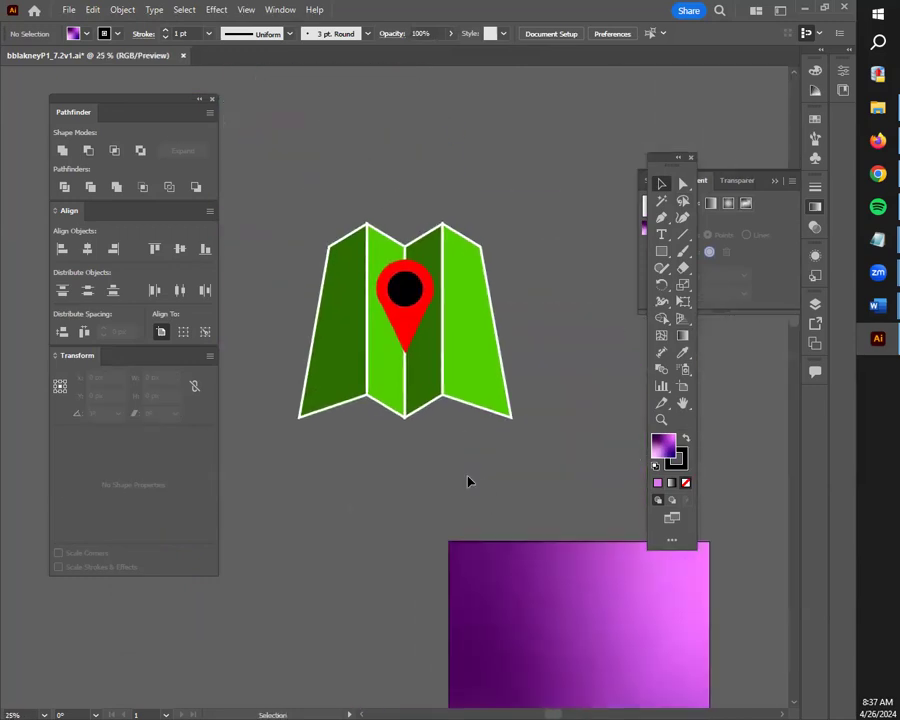
pyautogui.scroll(1, 466, 482)
pyautogui.moveTo(442, 482); pyautogui.dragTo(498, 503)
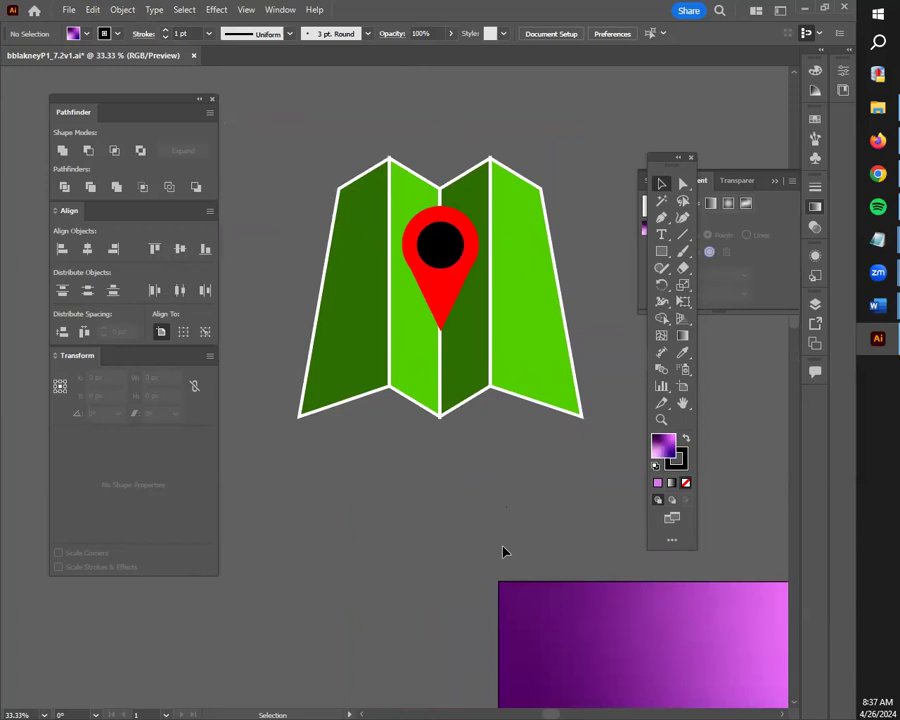
pyautogui.moveTo(661, 251); pyautogui.dragTo(720, 272)
pyautogui.moveTo(268, 133); pyautogui.dragTo(607, 461)
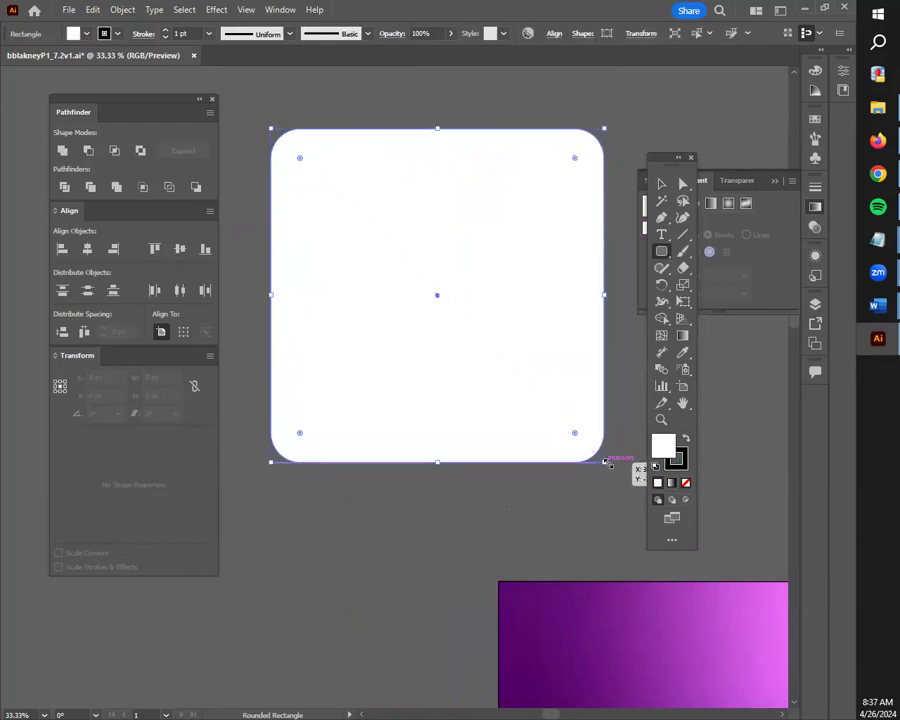
# Step: Remove the rounded square's fill, keeping its thin black outline, and deselect it
pyautogui.click(685, 483)
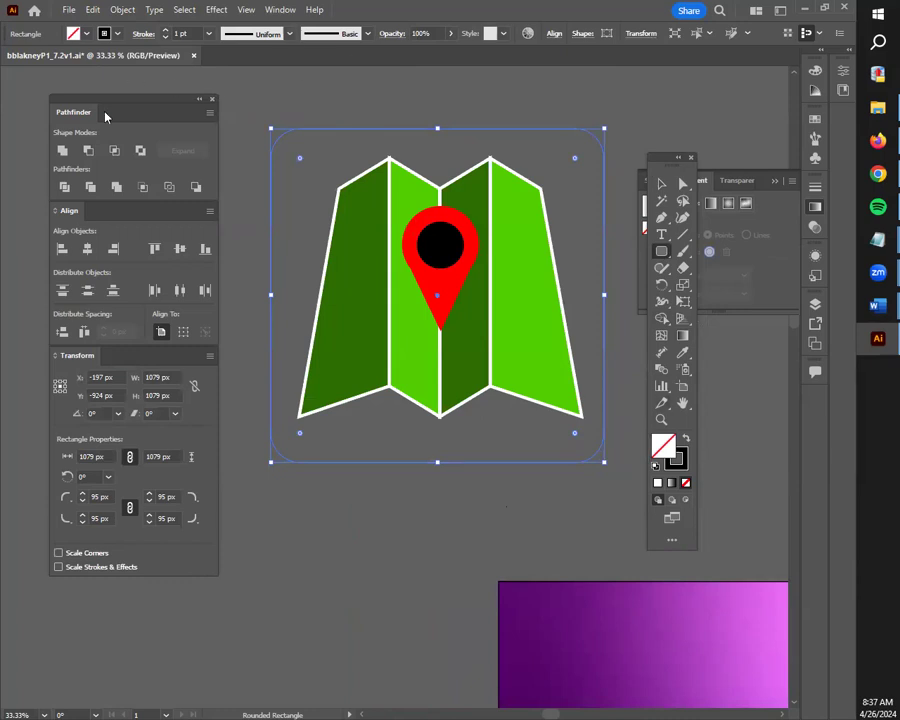
pyautogui.click(661, 183)
pyautogui.click(646, 88)
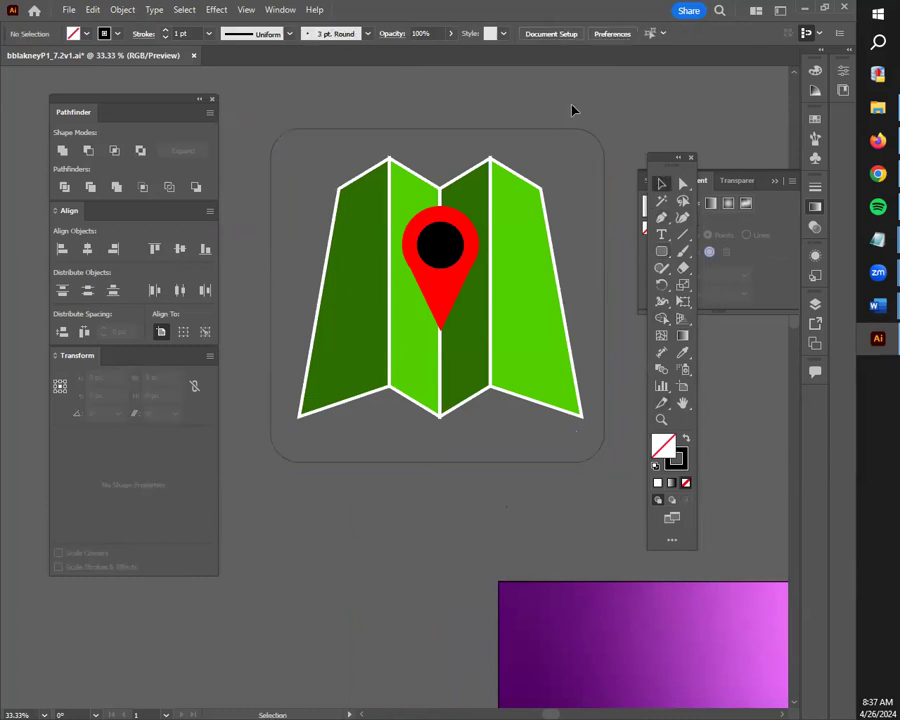
pyautogui.click(603, 150)
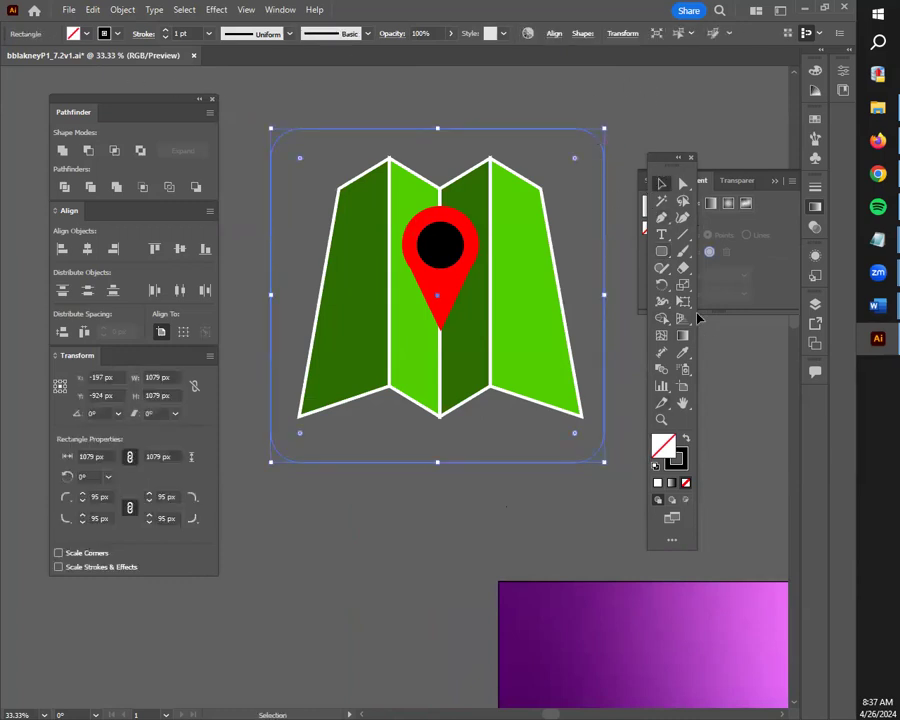
pyautogui.click(643, 103)
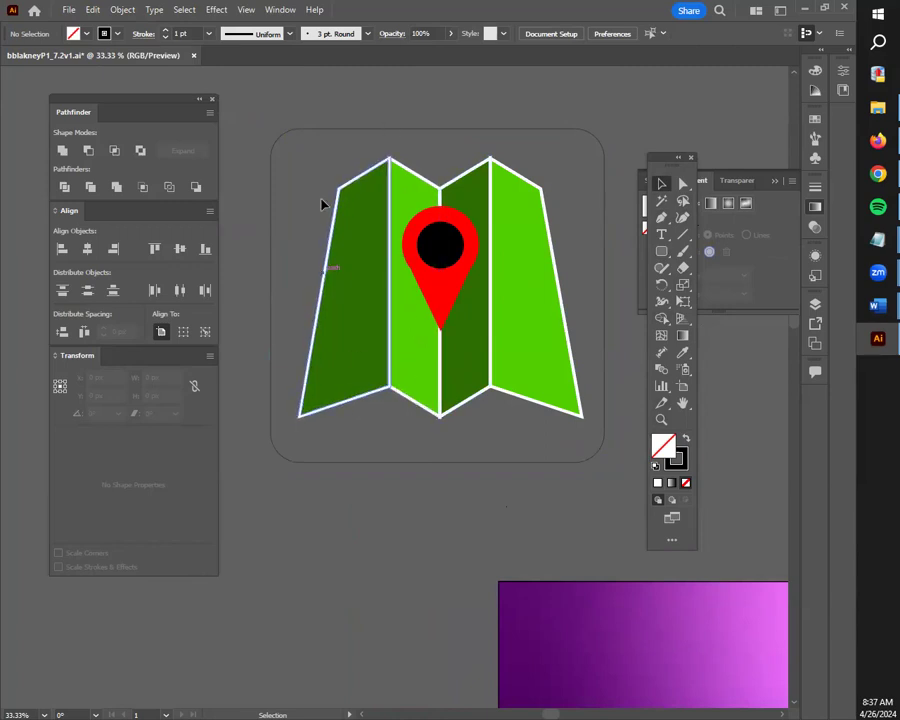
# Step: Ungroup the green map artwork and its nested white outline group into separate pieces
pyautogui.click(364, 402)
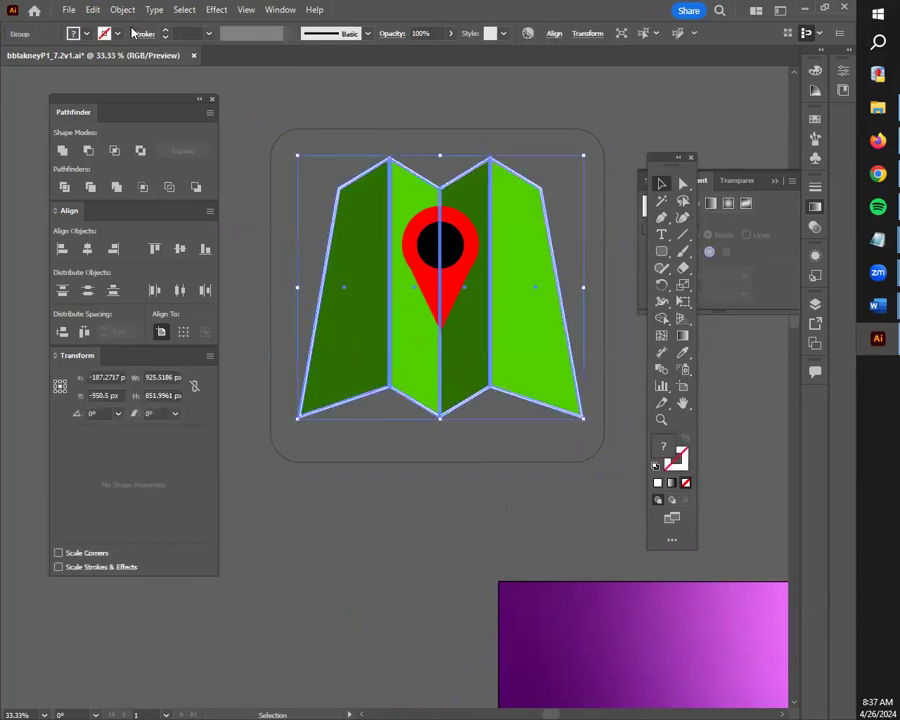
pyautogui.rightClick(417, 276)
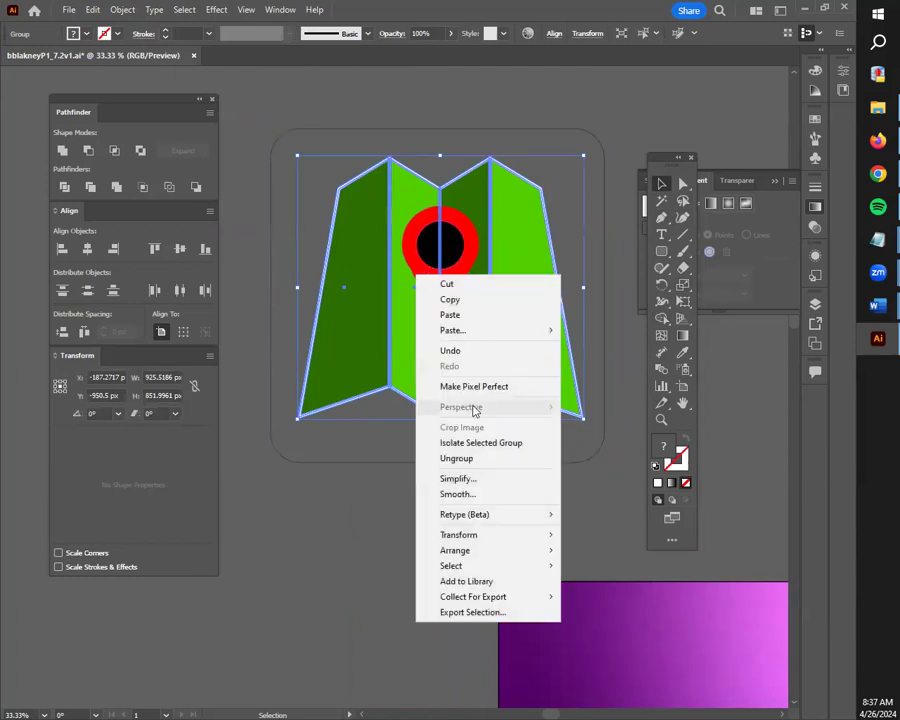
pyautogui.click(455, 479)
pyautogui.click(542, 167)
pyautogui.click(528, 183)
pyautogui.rightClick(490, 272)
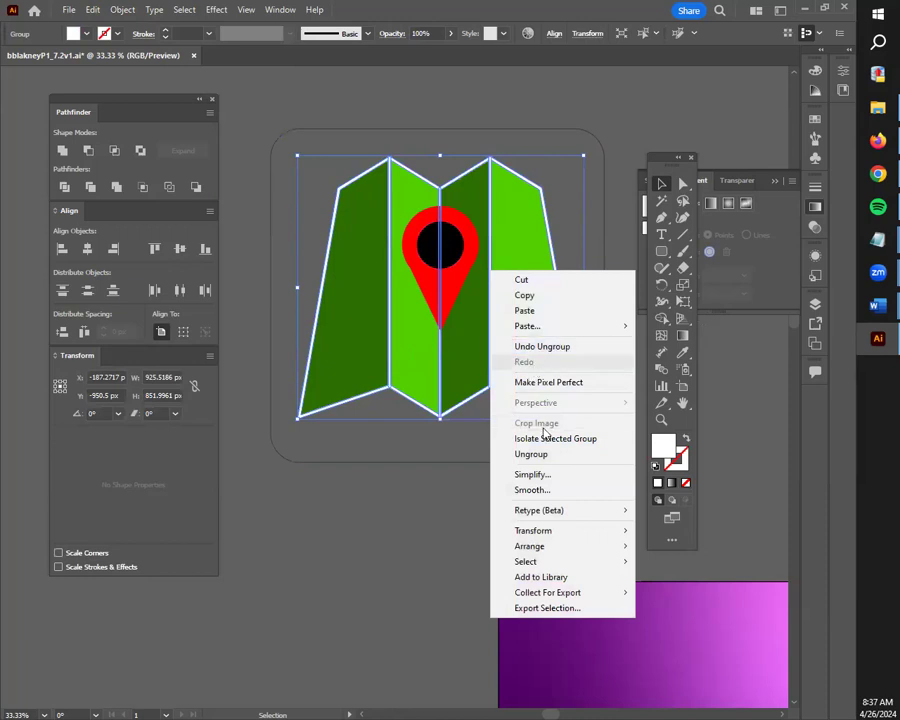
pyautogui.click(531, 454)
pyautogui.click(634, 115)
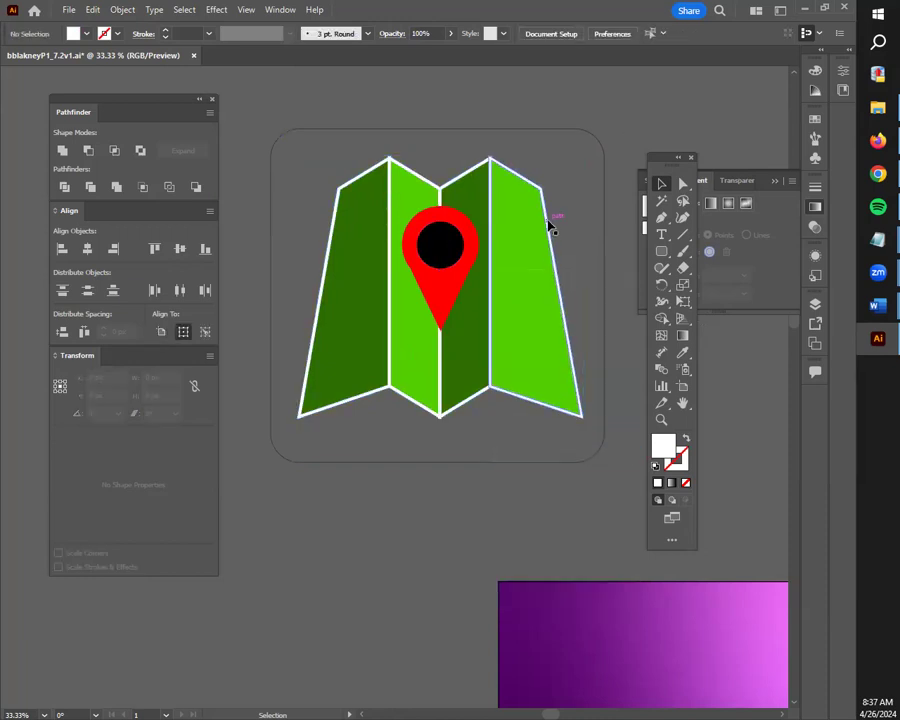
pyautogui.click(549, 233)
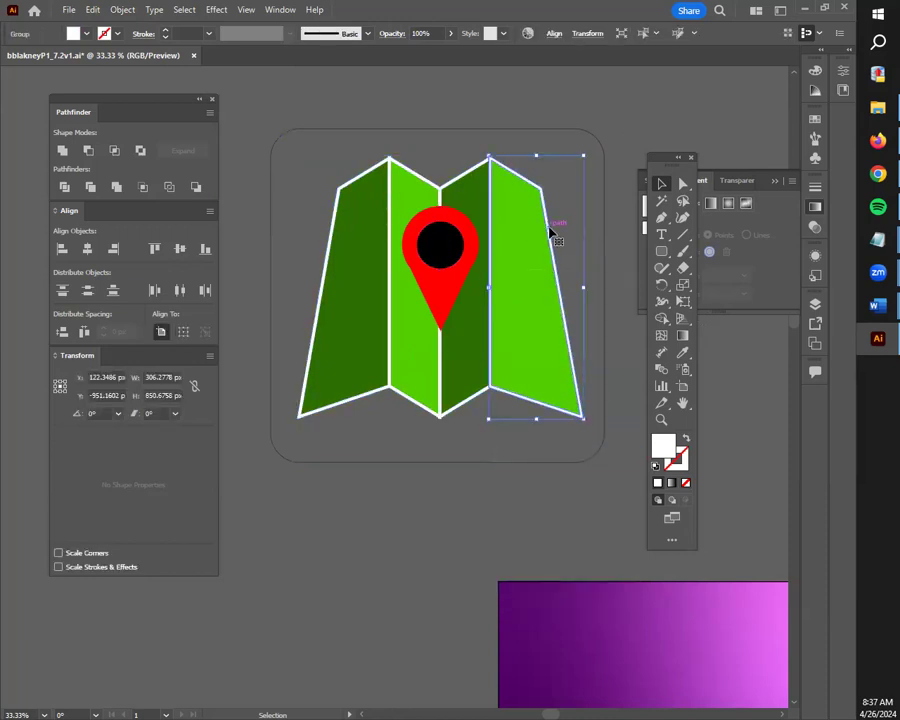
pyautogui.click(449, 240)
pyautogui.click(390, 213)
# Step: Set the rounded square's stroke weight to 15 pt and deselect it
pyautogui.click(372, 121)
pyautogui.click(396, 132)
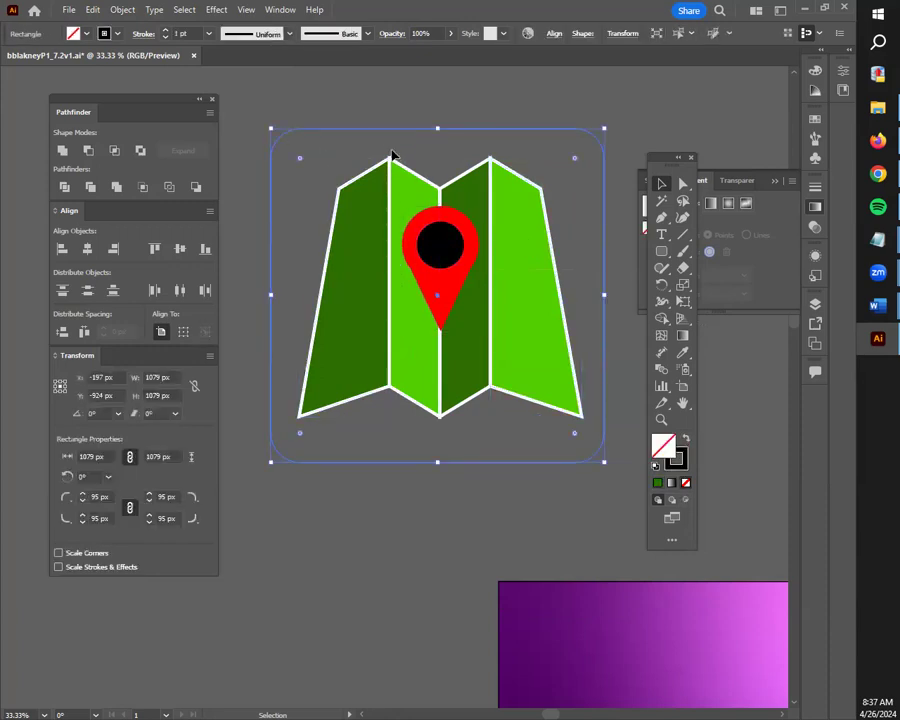
pyautogui.click(167, 31)
pyautogui.click(166, 30)
pyautogui.click(167, 31)
pyautogui.click(167, 31)
pyautogui.click(168, 31)
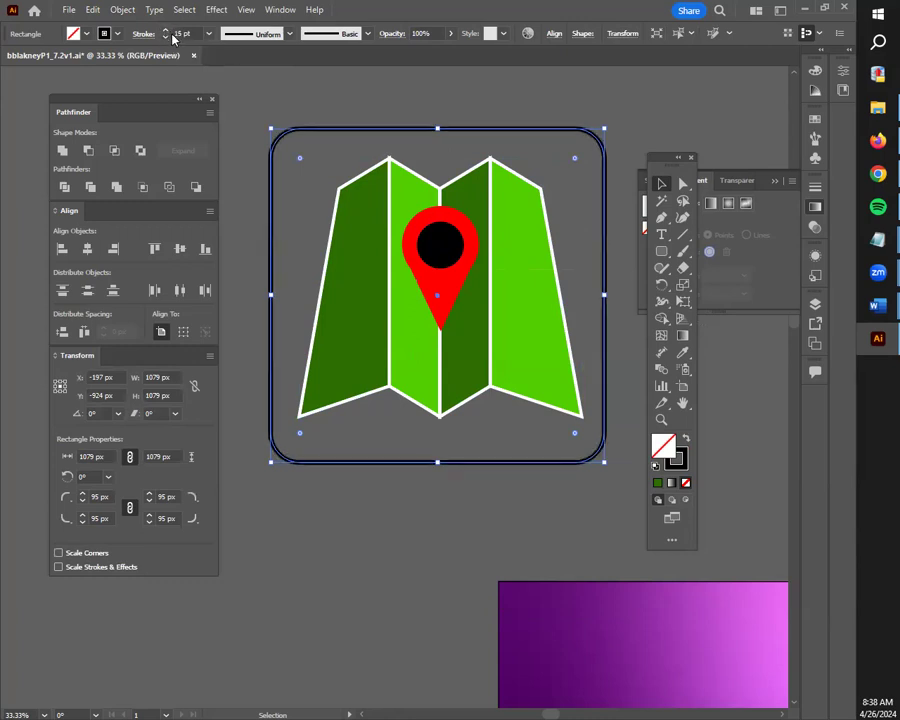
pyautogui.click(316, 93)
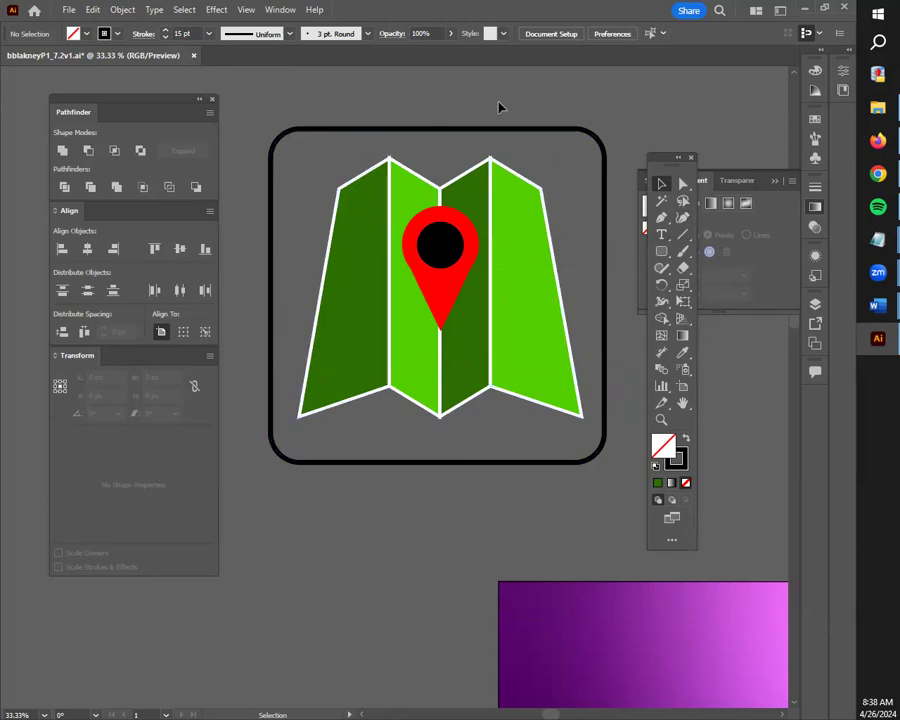
# Step: Select all the map panels and the location pin together and group them
pyautogui.click(367, 235)
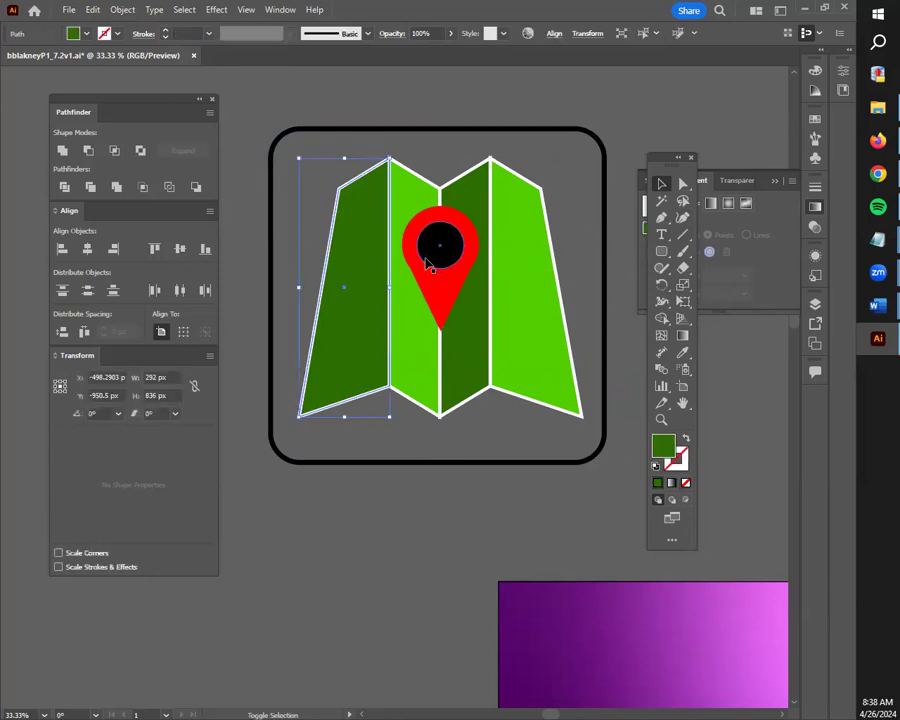
pyautogui.moveTo(388, 143); pyautogui.dragTo(271, 706)
pyautogui.moveTo(583, 466); pyautogui.dragTo(584, 466)
pyautogui.hotkey('ctrl', 'g')
# Step: Align the rounded square and the map group to each other's horizontal and vertical centers, and deselect them
pyautogui.click(430, 584)
pyautogui.moveTo(430, 584); pyautogui.dragTo(502, 172)
pyautogui.keyDown('shift'); pyautogui.click(530, 307); pyautogui.keyUp('shift')
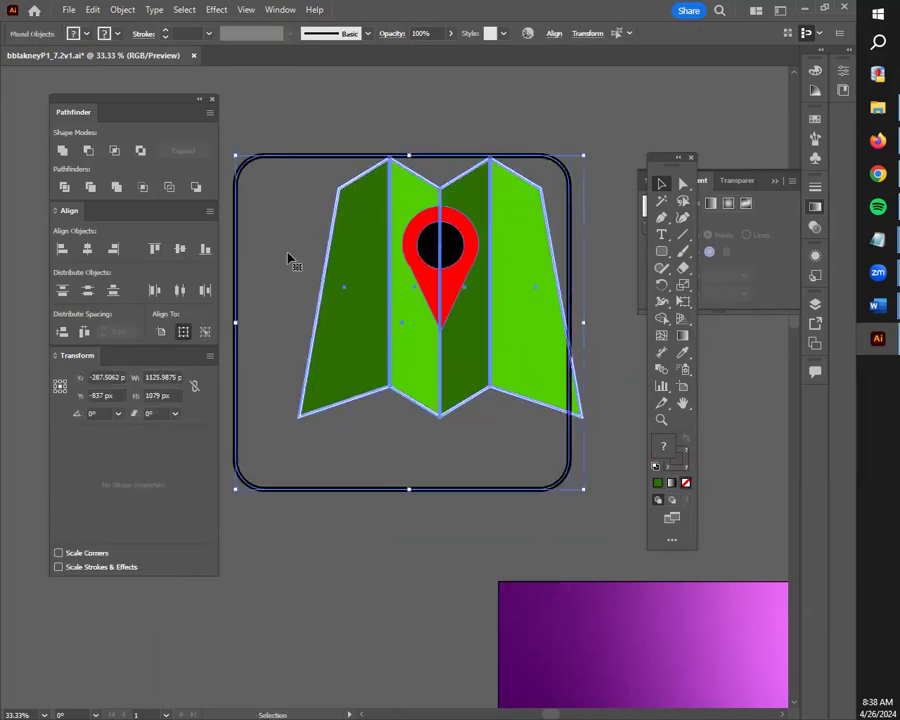
pyautogui.click(86, 250)
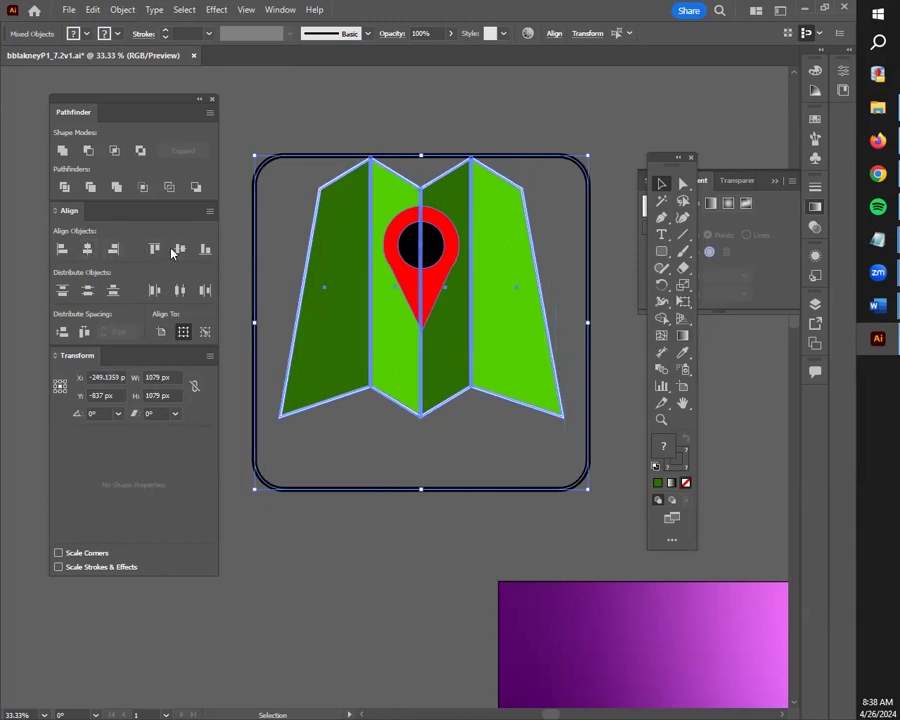
pyautogui.click(180, 251)
pyautogui.click(661, 89)
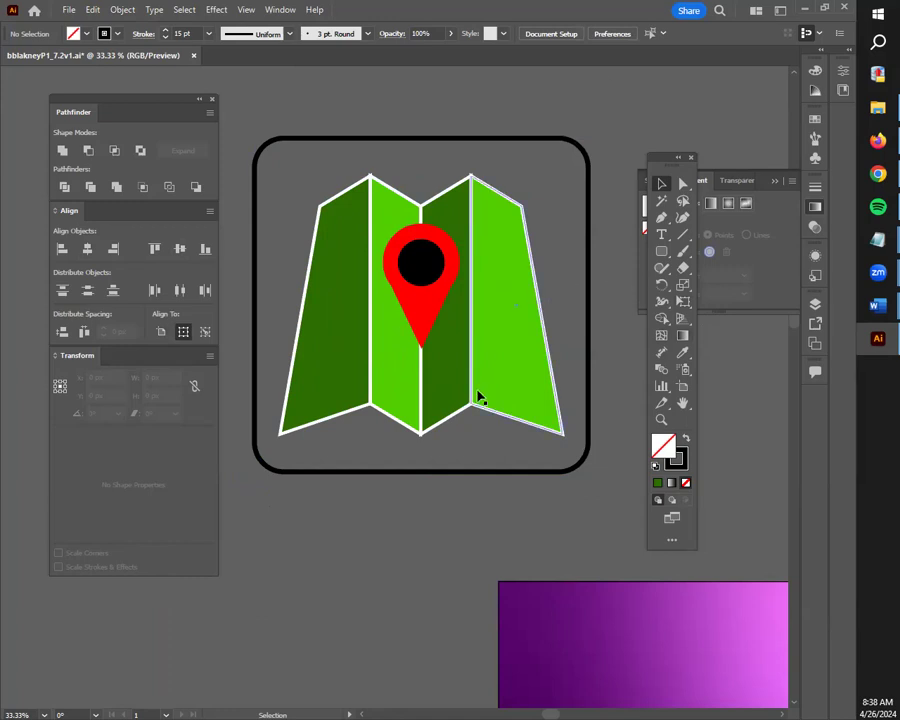
# Step: Add the text MAPSS below the rounded square and enlarge it to about 675 px wide
pyautogui.click(661, 234)
pyautogui.click(380, 514)
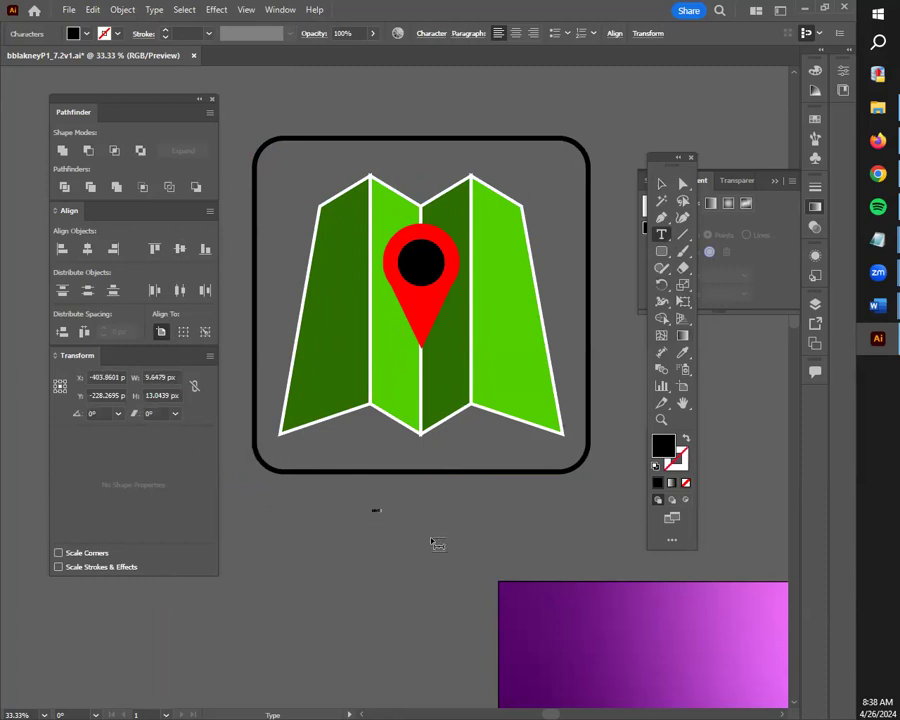
pyautogui.click(661, 184)
pyautogui.moveTo(384, 514); pyautogui.dragTo(646, 659)
pyautogui.moveTo(456, 496); pyautogui.dragTo(421, 476)
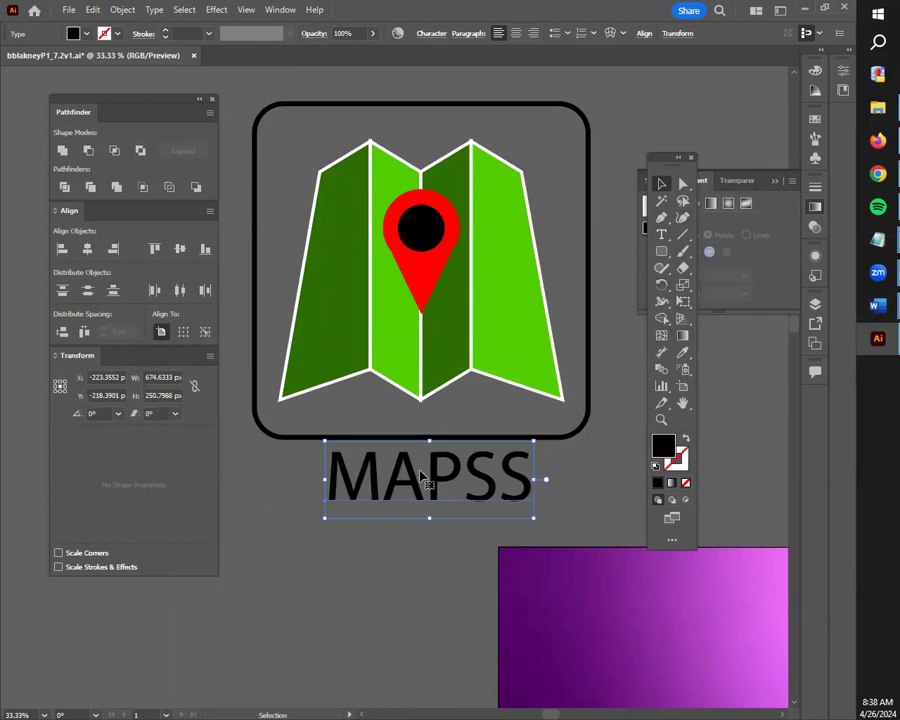
pyautogui.press('t')
pyautogui.moveTo(499, 482); pyautogui.dragTo(526, 484)
pyautogui.hotkey('ctrl', 'z')
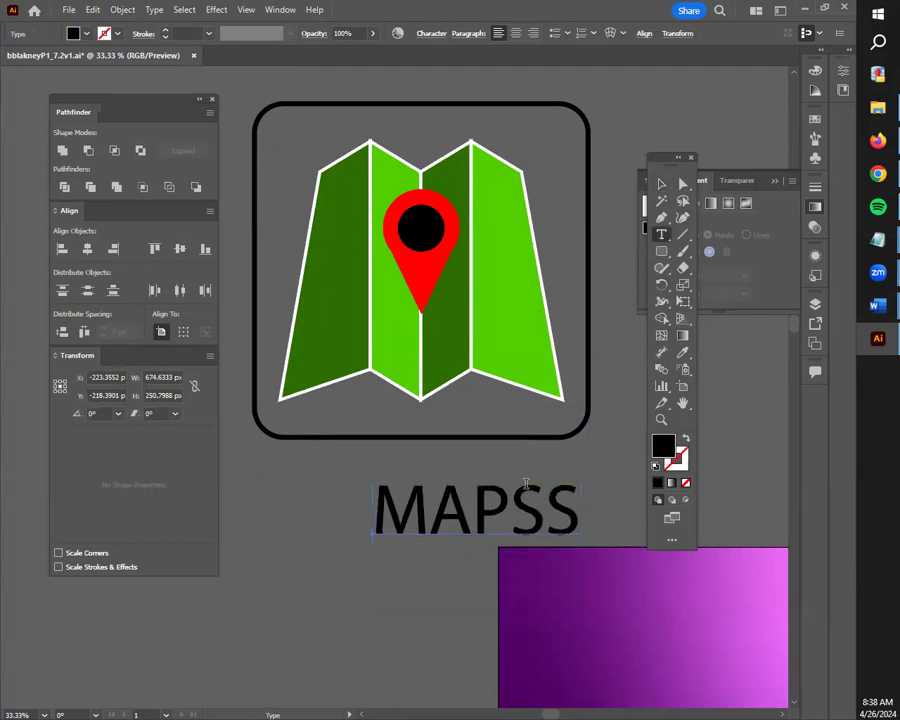
# Step: Replace the two final letters of the label with a Z to make it MAPZ
pyautogui.doubleClick(559, 519)
pyautogui.click(559, 519)
pyautogui.press('Delete')
pyautogui.press('BackSpace')
pyautogui.write('Z')
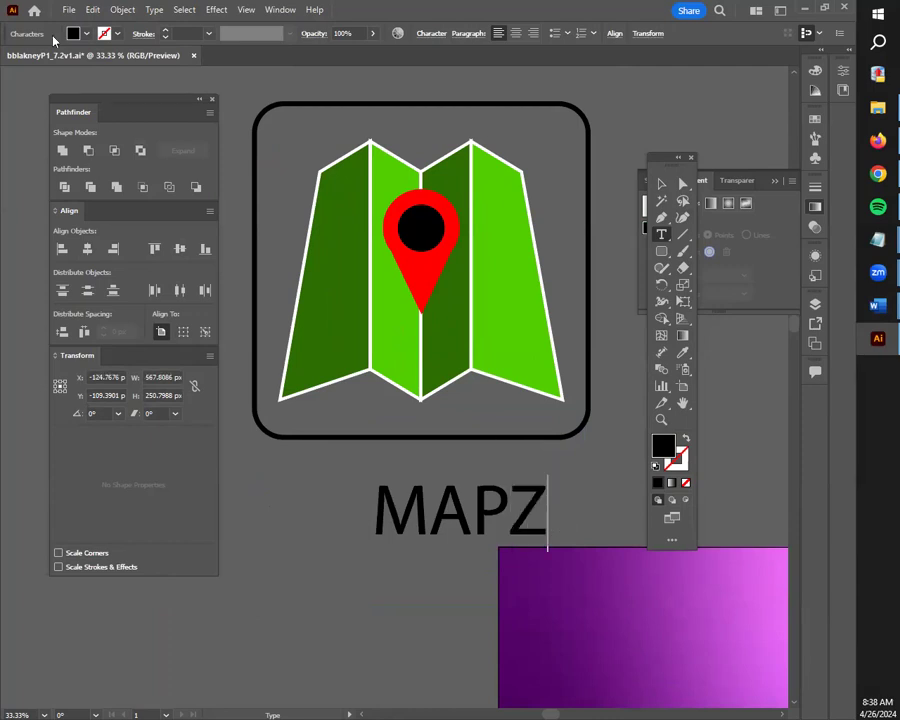
# Step: Move the MAPZ text directly beneath the rounded square and set its paragraph alignment to centered
pyautogui.press('Escape')
pyautogui.moveTo(511, 515); pyautogui.dragTo(458, 472)
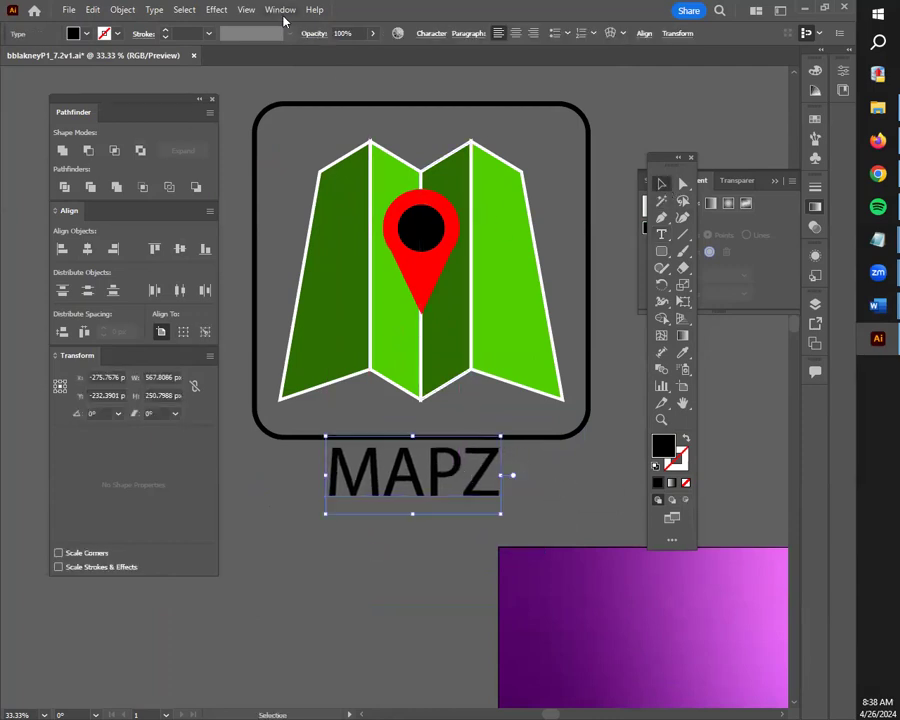
pyautogui.click(517, 36)
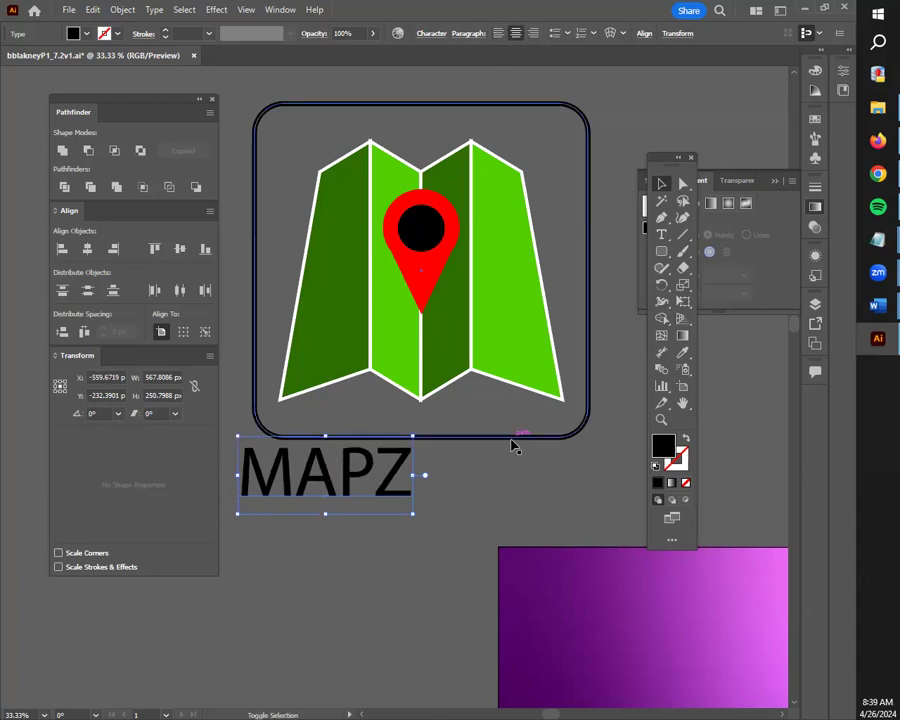
# Step: Group the rounded square with the map artwork and deselect the group
pyautogui.click(572, 437)
pyautogui.keyDown('shift'); pyautogui.click(525, 369); pyautogui.keyUp('shift')
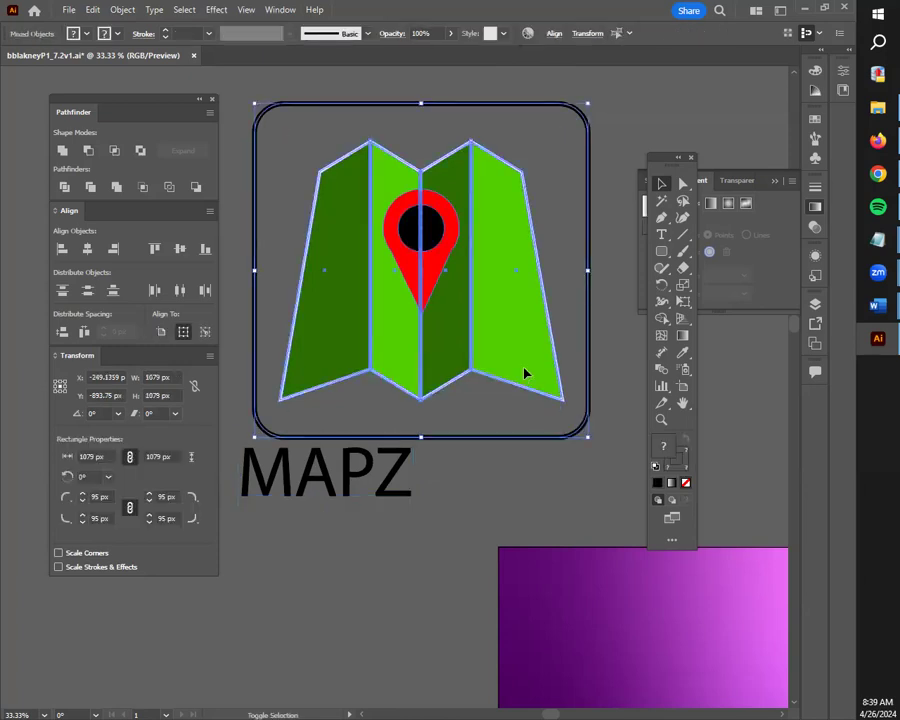
pyautogui.hotkey('ctrl', 'g')
pyautogui.click(462, 473)
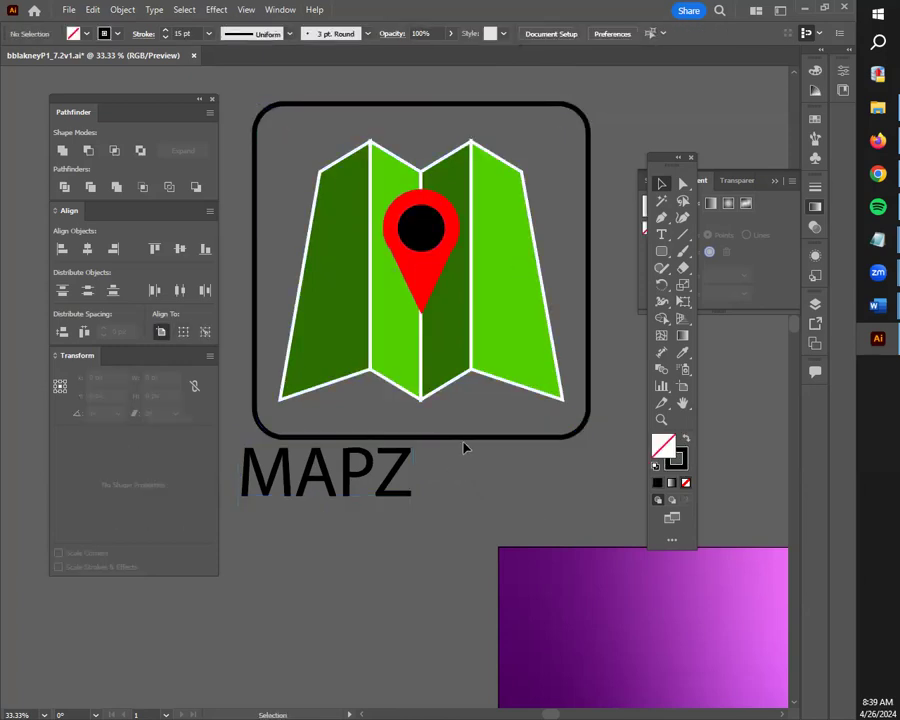
# Step: Align the MAPZ text and the icon group on their horizontal centers, and deselect them
pyautogui.click(468, 437)
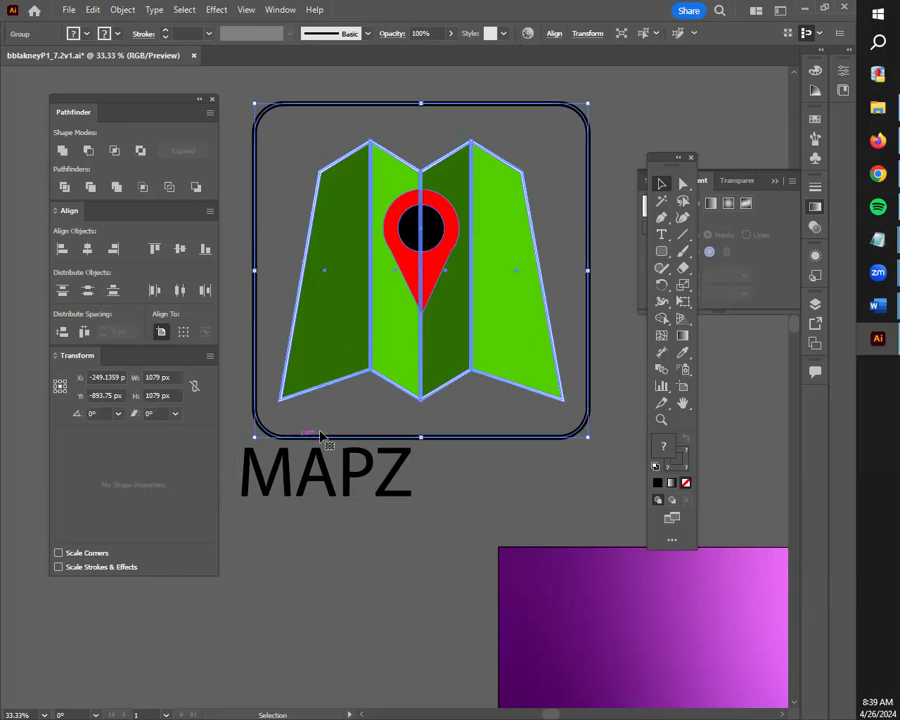
pyautogui.keyDown('shift'); pyautogui.click(356, 468); pyautogui.keyUp('shift')
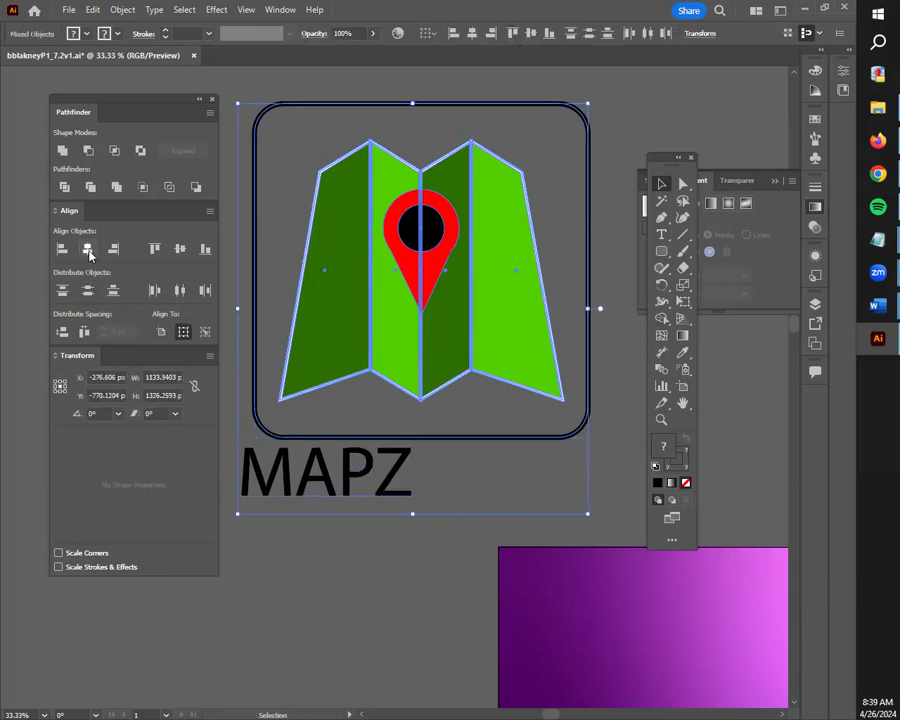
pyautogui.click(88, 250)
pyautogui.click(526, 372)
# Step: Ungroup the icon to separate the rounded square from the map artwork
pyautogui.scroll(-1, 526, 372)
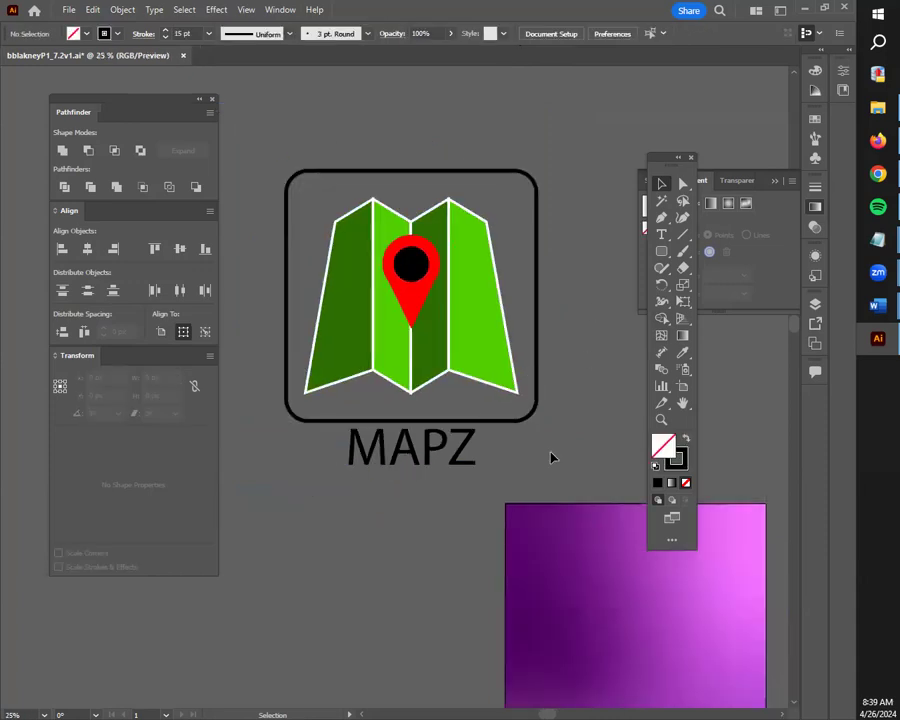
pyautogui.click(539, 413)
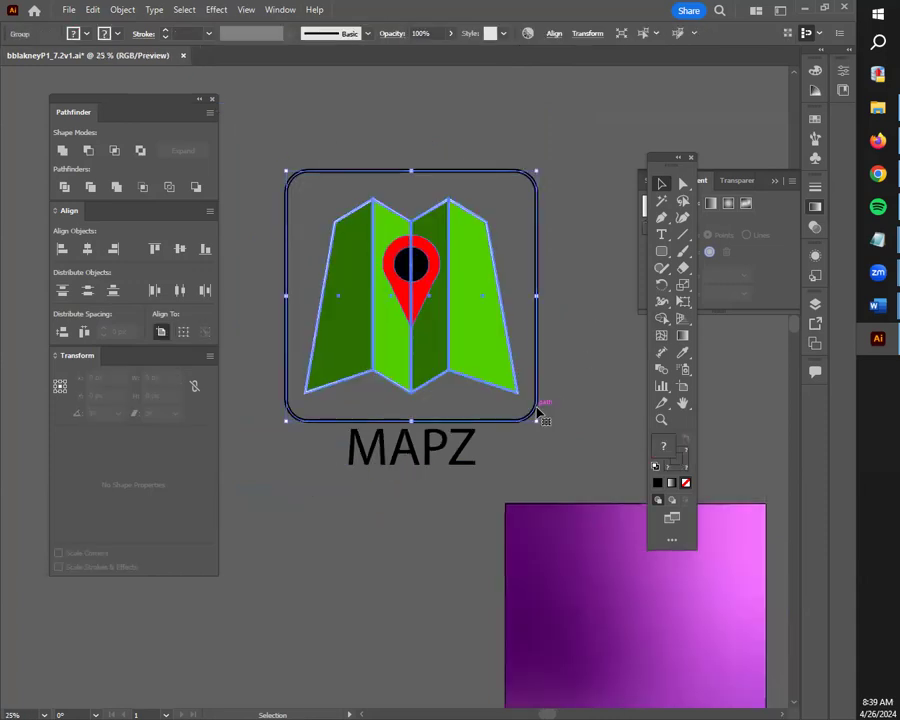
pyautogui.rightClick(537, 405)
pyautogui.click(587, 237)
# Step: Fill the rounded square with white, hex FFFFFF
pyautogui.click(531, 307)
pyautogui.click(538, 307)
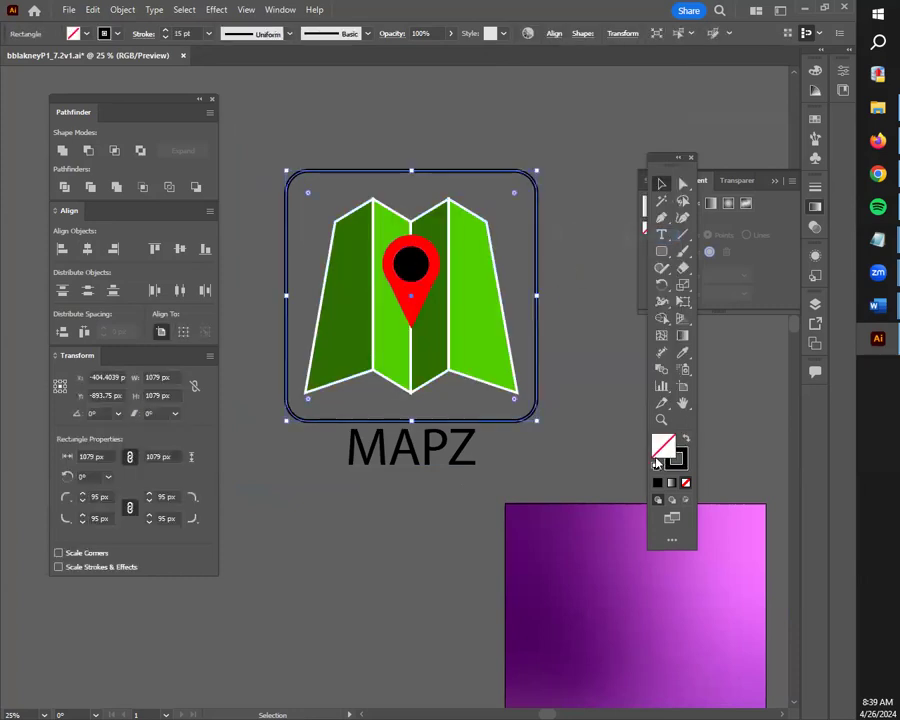
pyautogui.doubleClick(657, 452)
pyautogui.click(141, 450)
pyautogui.click(122, 434)
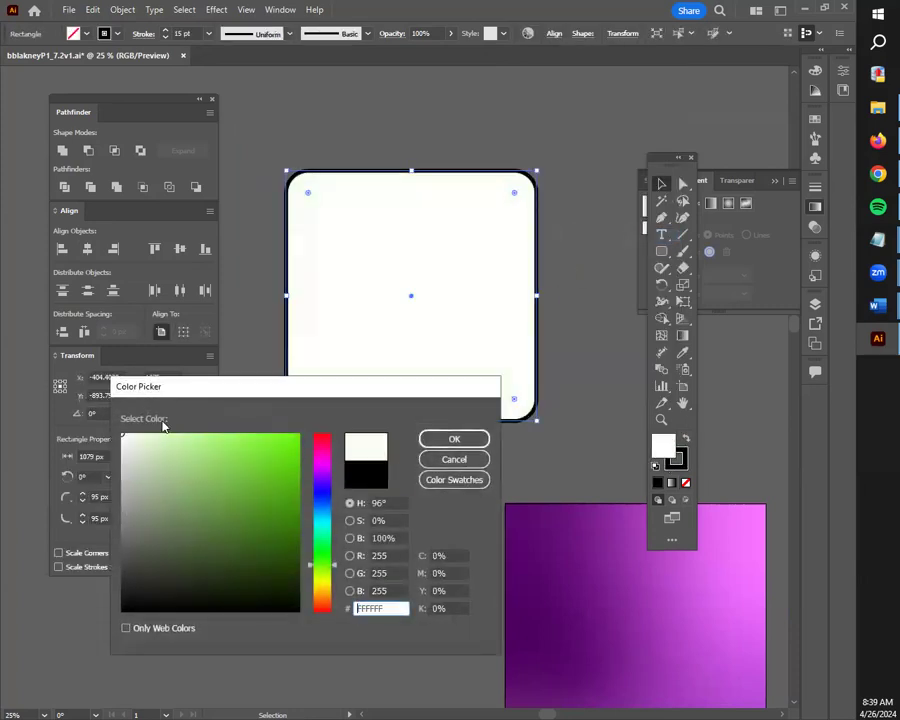
pyautogui.click(454, 439)
# Step: Send the filled rounded square behind the map artwork and deselect it
pyautogui.rightClick(472, 350)
pyautogui.rightClick(428, 360)
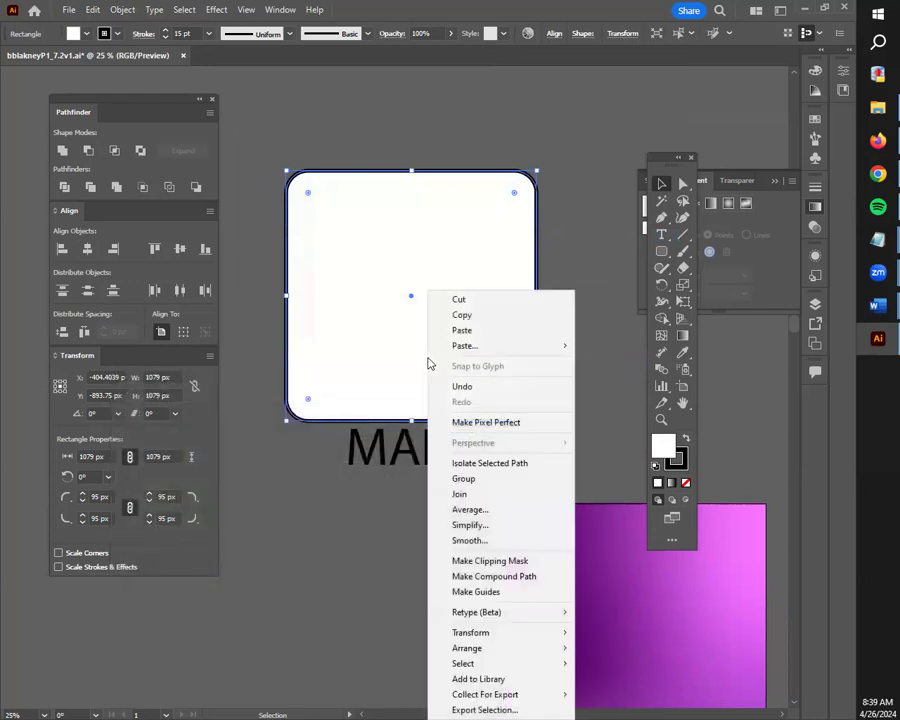
pyautogui.moveTo(490, 651)
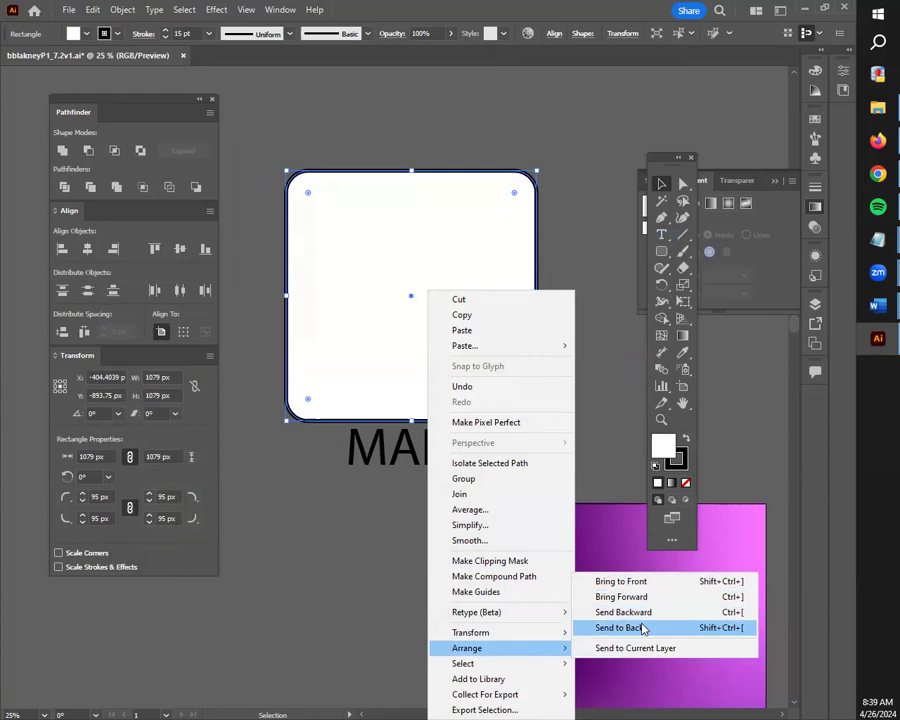
pyautogui.click(639, 612)
pyautogui.click(590, 394)
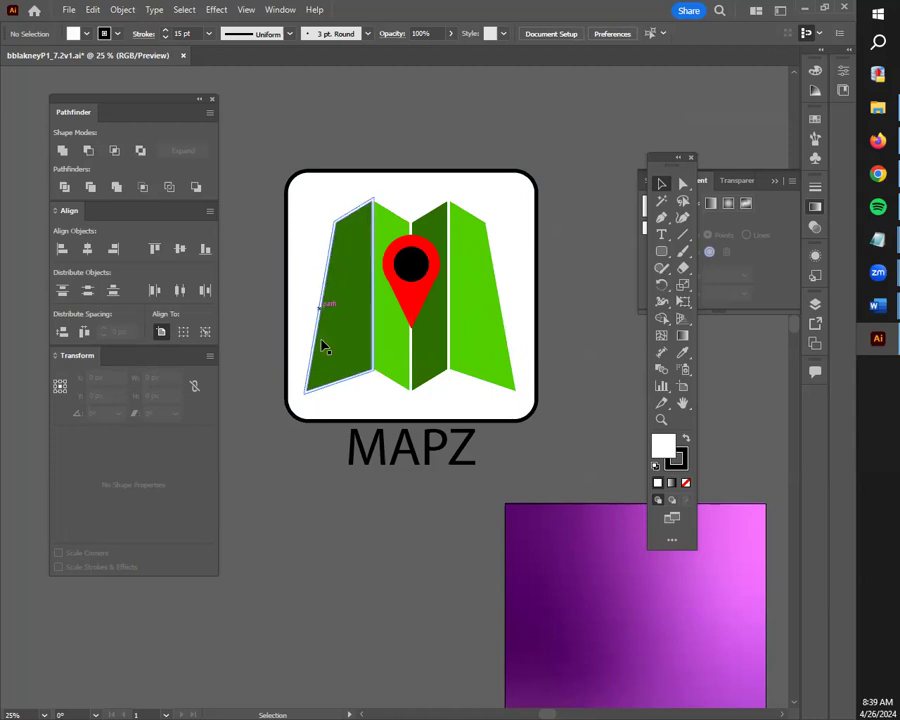
# Step: Change the rounded square's fill to light gray, hex C4C4C4, and deselect it
pyautogui.click(459, 405)
pyautogui.doubleClick(664, 448)
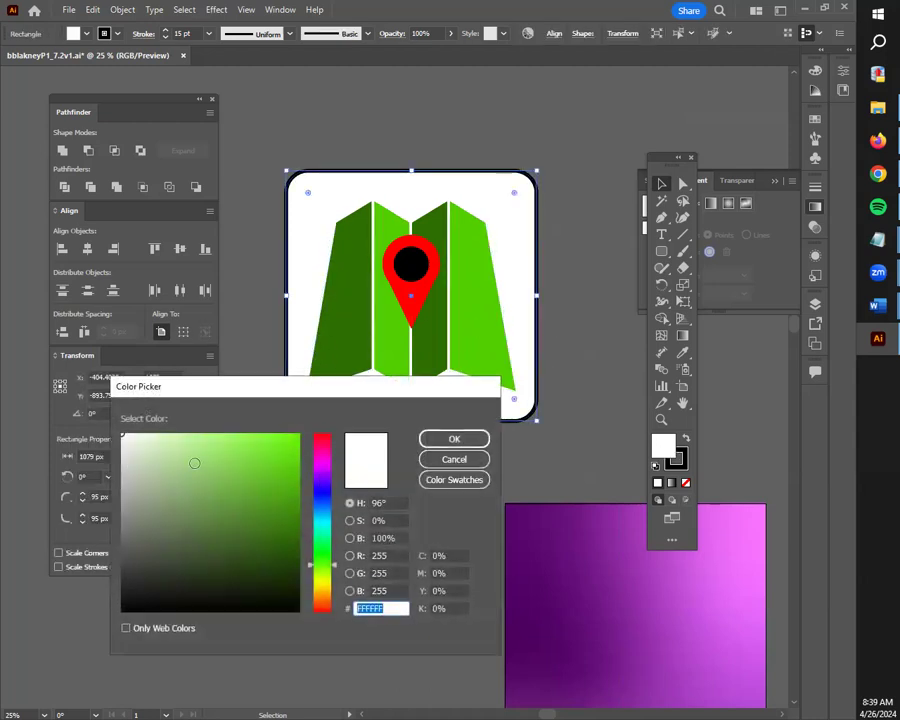
pyautogui.moveTo(122, 448); pyautogui.dragTo(118, 472)
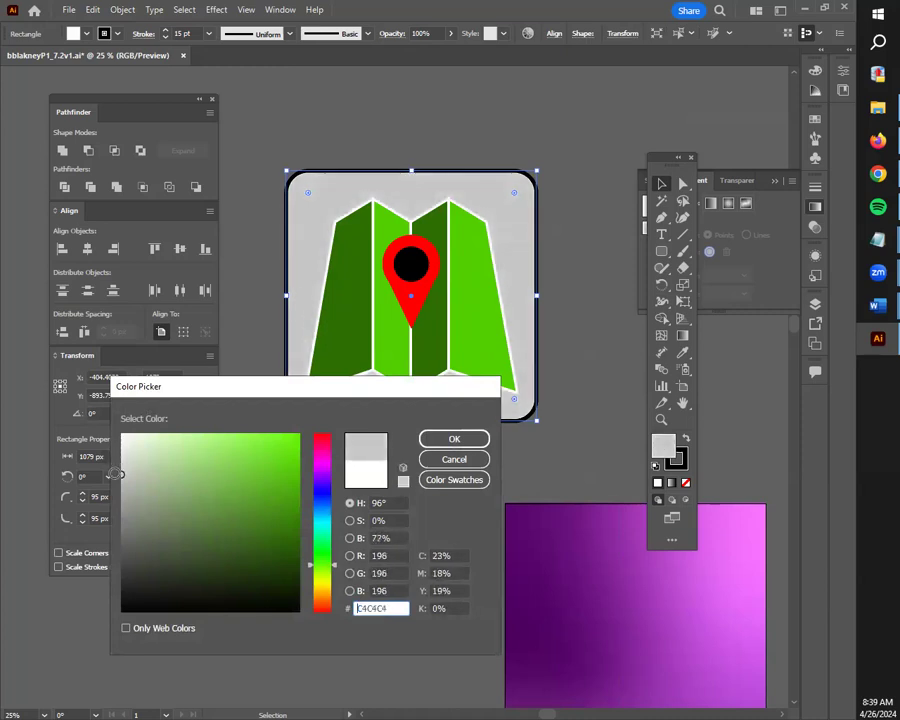
pyautogui.click(456, 441)
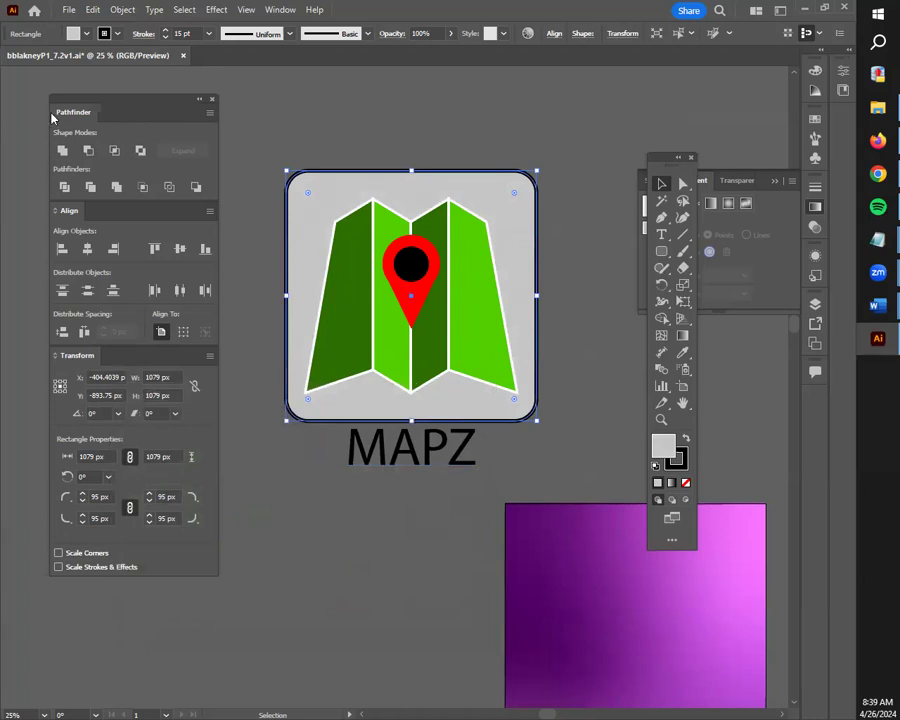
pyautogui.click(581, 121)
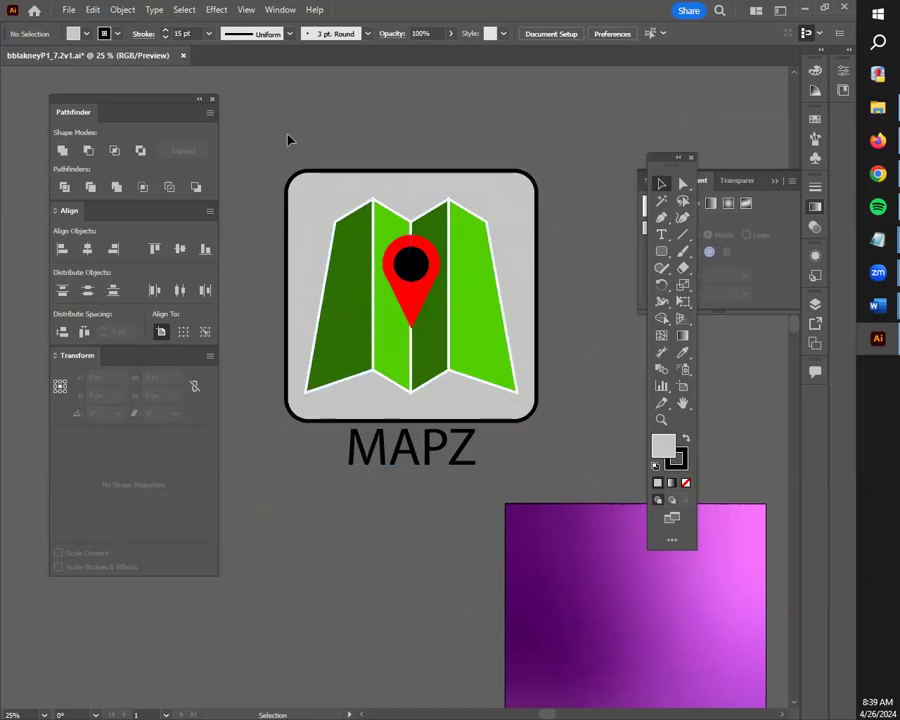
# Step: Group the rounded square, map artwork and MAPZ label together, and deselect the group
pyautogui.moveTo(497, 449); pyautogui.dragTo(551, 462)
pyautogui.hotkey('ctrl', 'g')
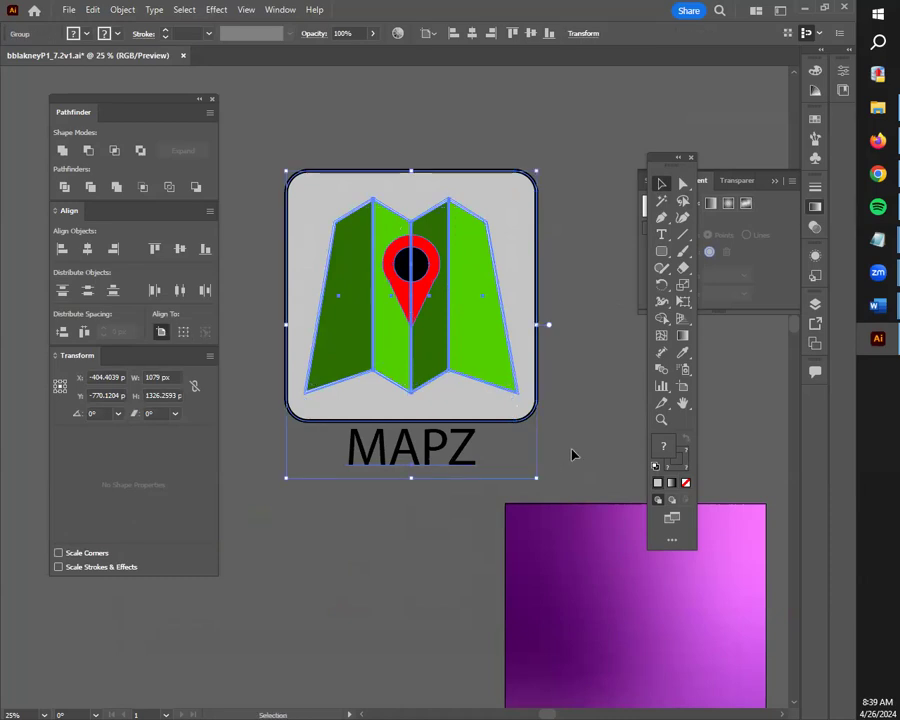
pyautogui.click(602, 453)
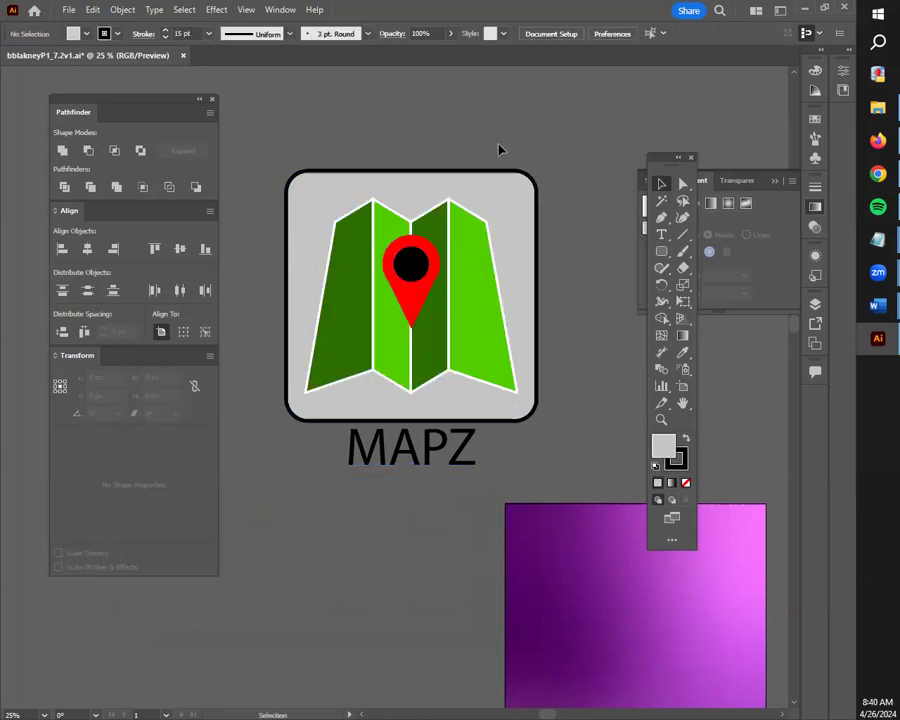
# Step: Scale the MAPZ icon group down proportionally to about 224 px wide and place it in the artboard's upper-left area, deselected
pyautogui.scroll(-2, 432, 340)
pyautogui.scroll(2, 434, 338)
pyautogui.click(338, 292)
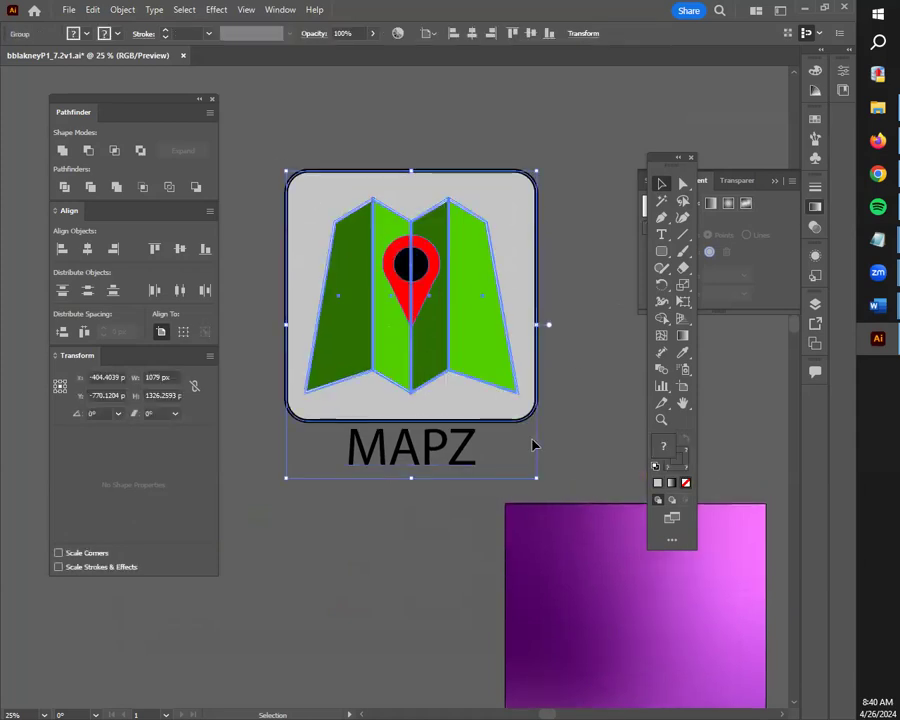
pyautogui.scroll(-4, 533, 445)
pyautogui.scroll(1, 560, 469)
pyautogui.moveTo(602, 500); pyautogui.dragTo(475, 436)
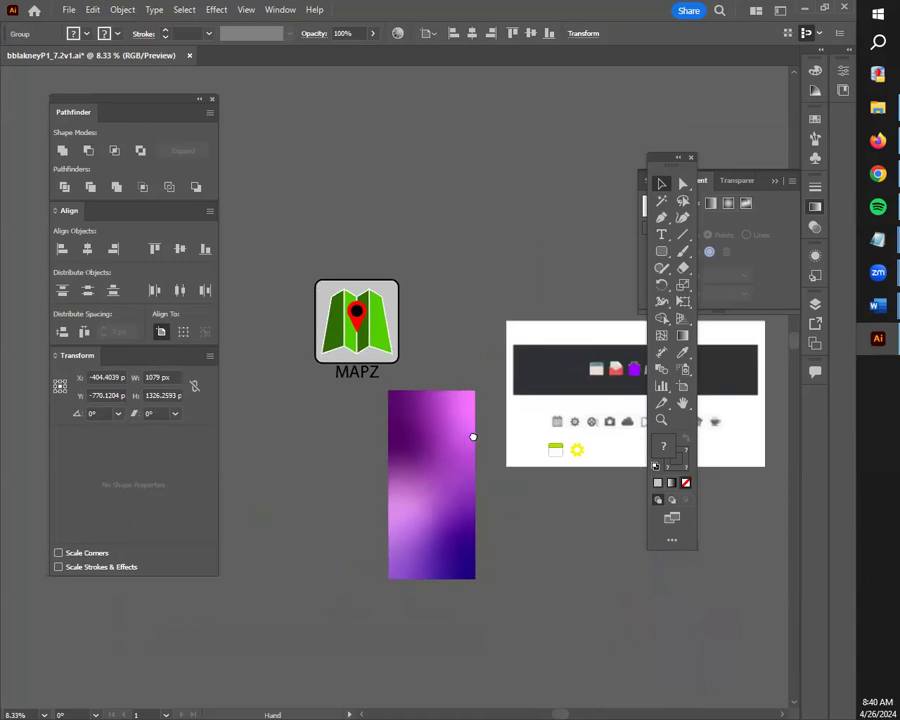
pyautogui.scroll(1, 585, 462)
pyautogui.scroll(3, 585, 462)
pyautogui.scroll(-1, 514, 441)
pyautogui.scroll(-2, 516, 456)
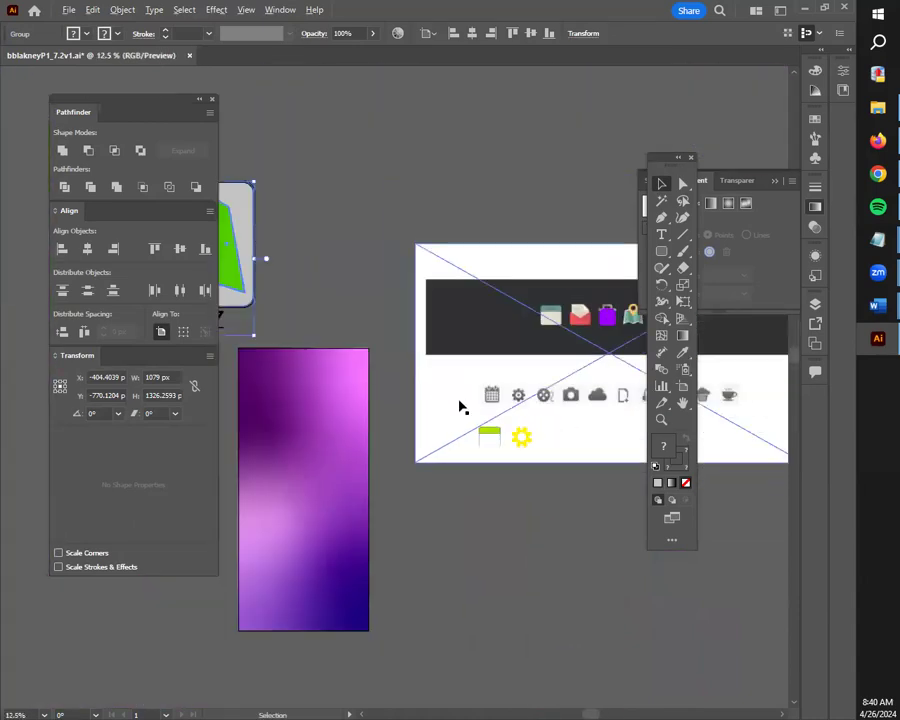
pyautogui.scroll(-1, 460, 406)
pyautogui.scroll(2, 426, 297)
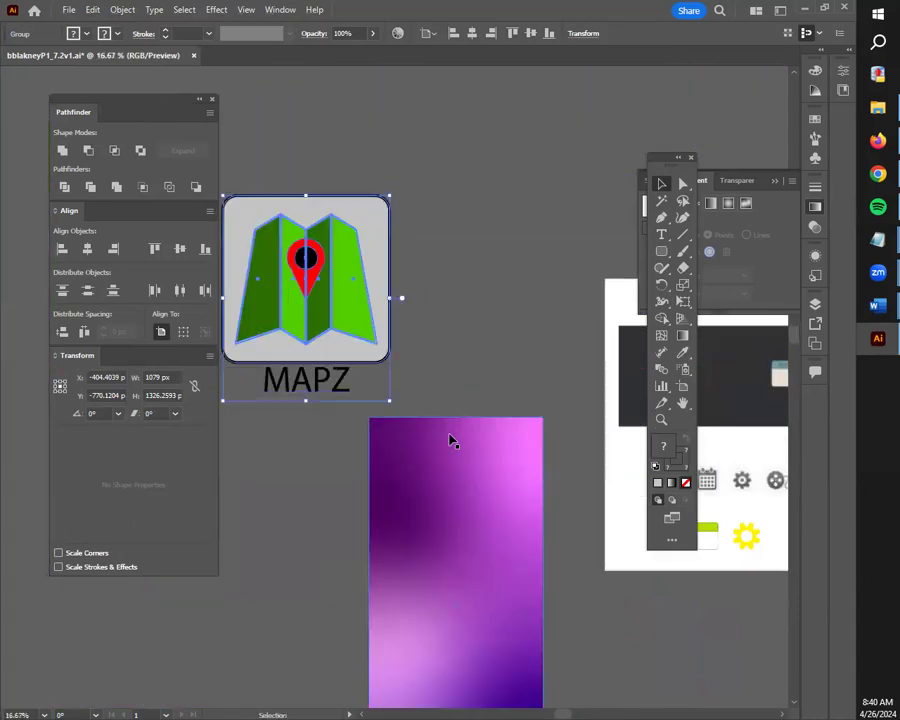
pyautogui.moveTo(389, 197); pyautogui.dragTo(420, 462)
pyautogui.click(472, 352)
pyautogui.scroll(4, 457, 464)
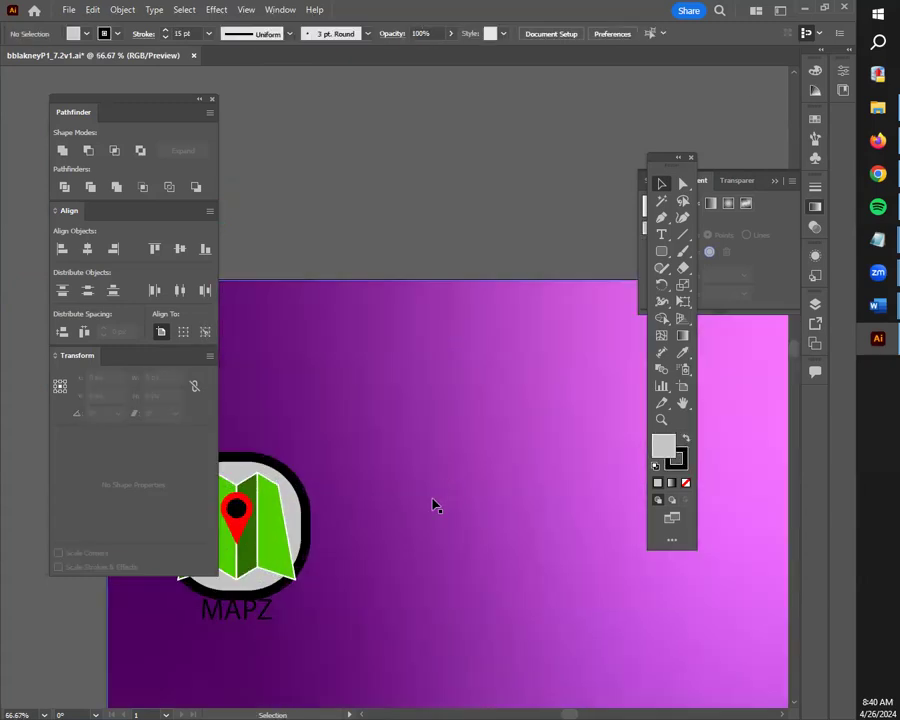
# Step: Move the MAPZ icon group slightly up and right, align it to the artboard's top edge, and deselect it
pyautogui.moveTo(307, 524); pyautogui.dragTo(424, 386)
pyautogui.doubleClick(427, 374)
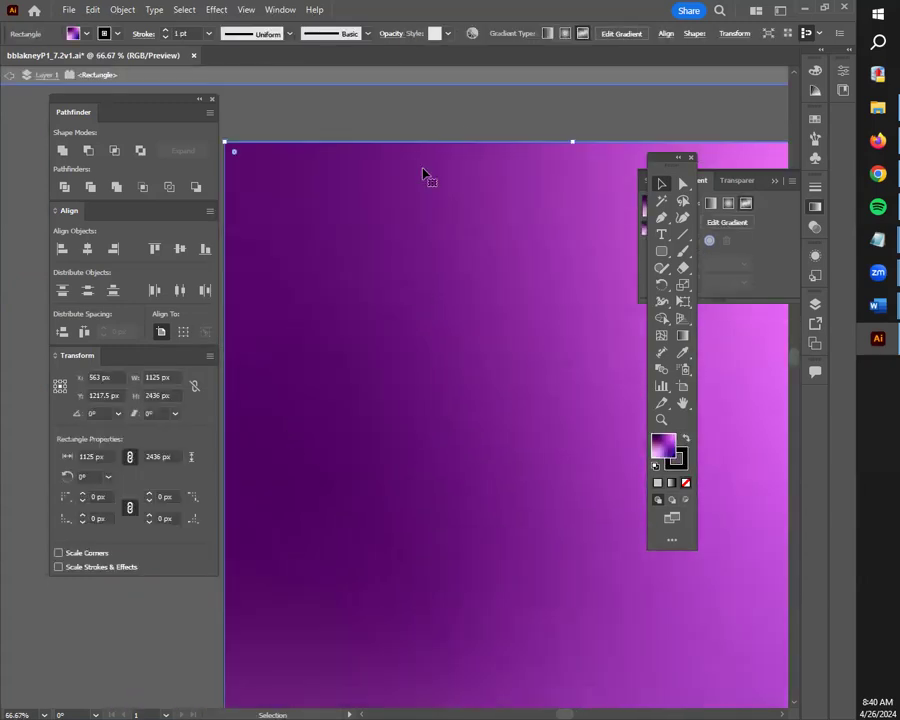
pyautogui.doubleClick(450, 112)
pyautogui.click(400, 415)
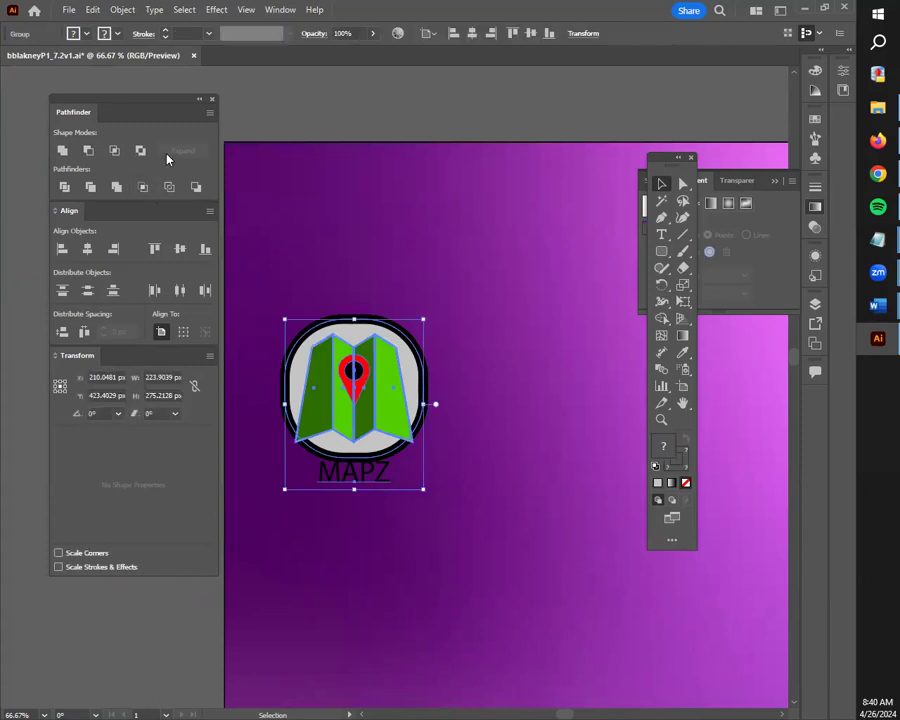
pyautogui.click(683, 184)
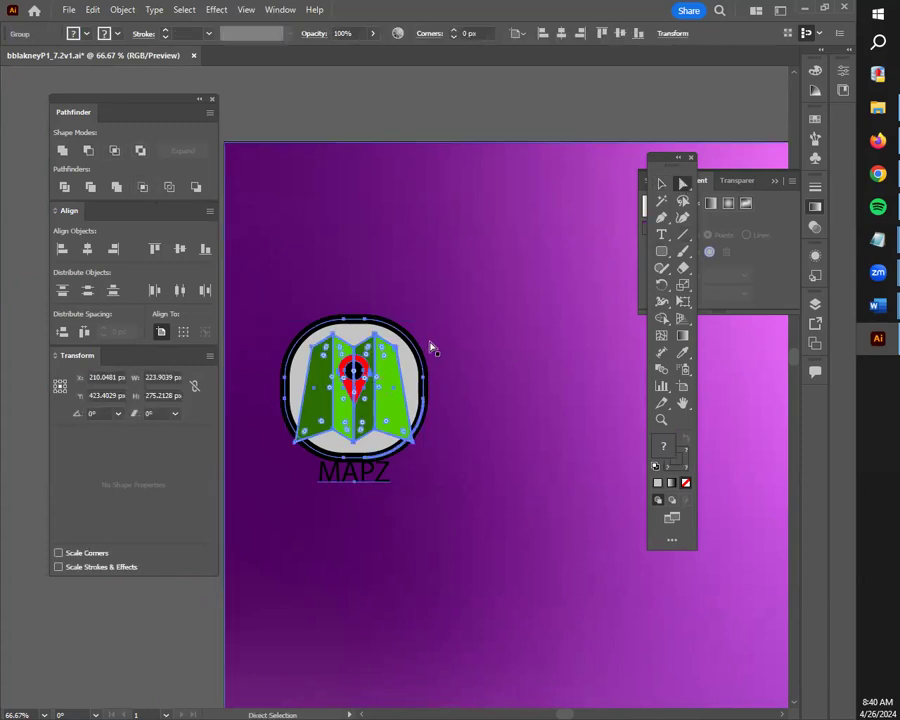
pyautogui.moveTo(410, 340); pyautogui.dragTo(441, 308)
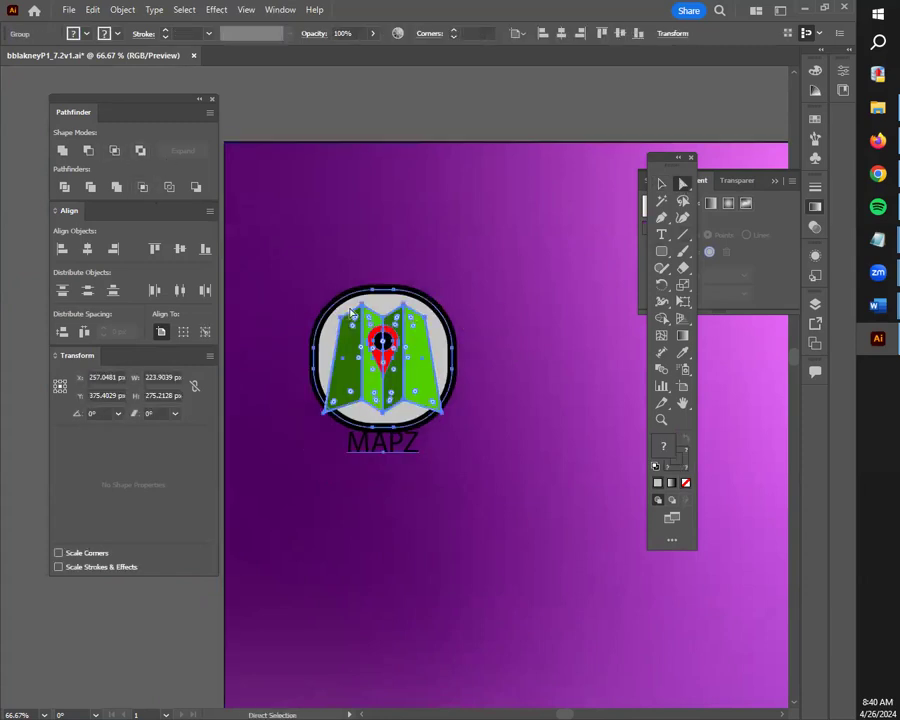
pyautogui.click(661, 186)
pyautogui.click(514, 34)
pyautogui.click(526, 122)
# Step: Position the MAPZ icon group inside the artboard's upper-left corner at about X 192 px, Y 237 px, and deselect it
pyautogui.scroll(-2, 516, 147)
pyautogui.click(455, 180)
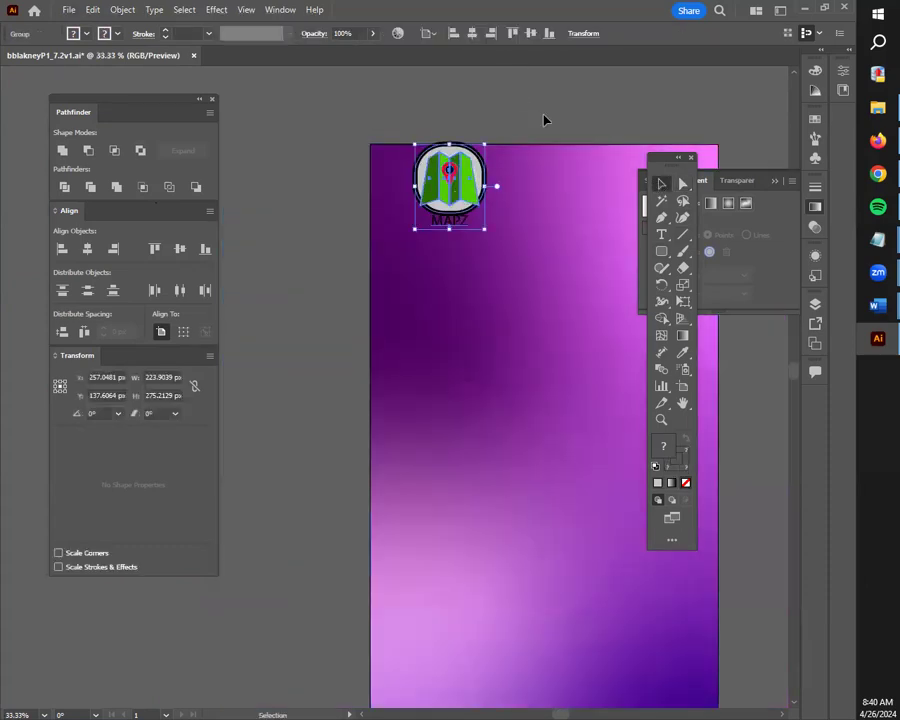
pyautogui.click(543, 117)
pyautogui.scroll(1, 487, 182)
pyautogui.moveTo(435, 188); pyautogui.dragTo(401, 237)
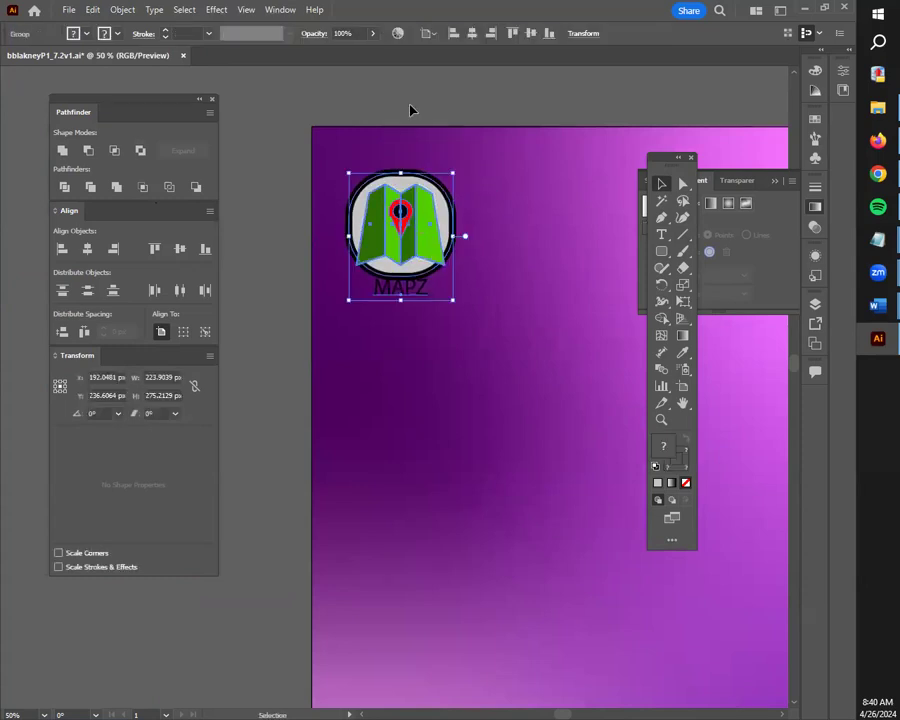
pyautogui.click(412, 106)
# Step: Undo the accidental move of the gradient background rectangle and deselect it
pyautogui.scroll(-1, 497, 155)
pyautogui.moveTo(482, 346); pyautogui.dragTo(357, 271)
pyautogui.hotkey('ctrl', 'z')
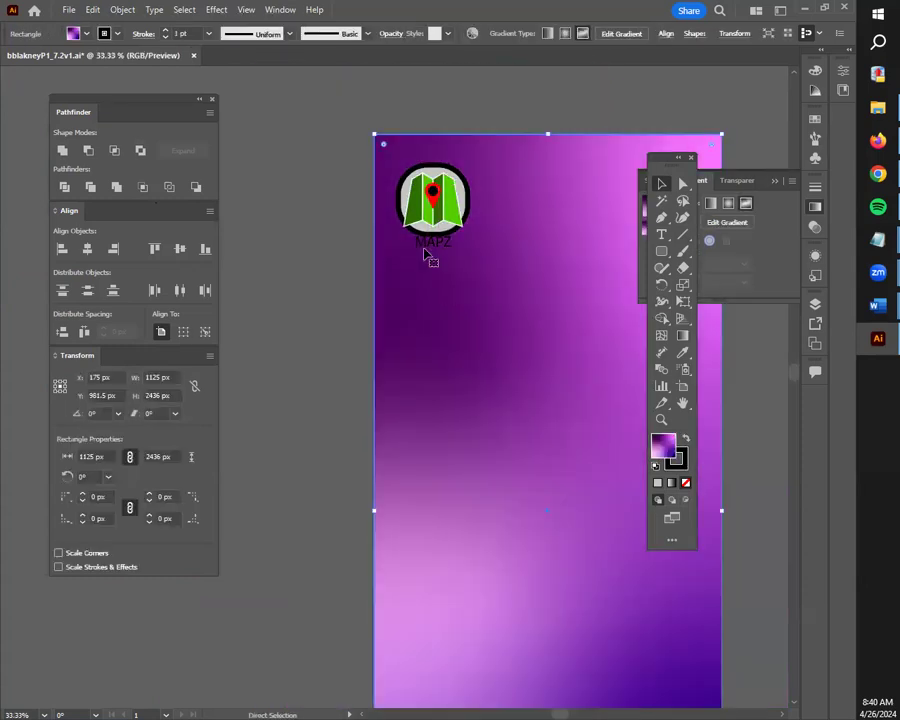
pyautogui.click(545, 98)
pyautogui.moveTo(528, 89); pyautogui.dragTo(439, 53)
pyautogui.scroll(-1, 498, 207)
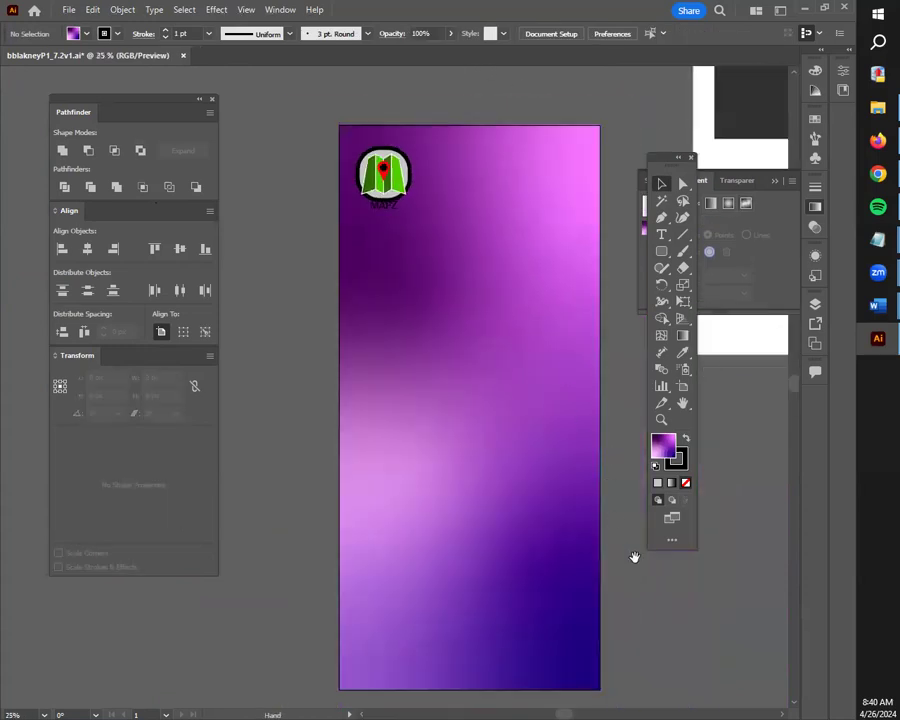
pyautogui.moveTo(657, 600); pyautogui.dragTo(619, 557)
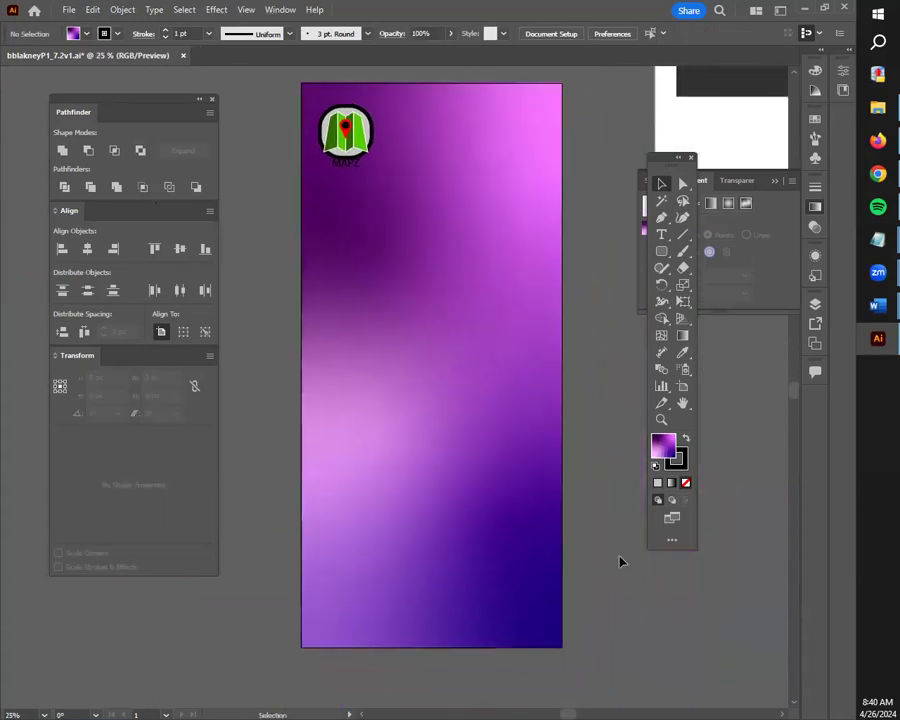
# Step: Examine the MAPZ icon's outline and text label up close against the purple background
pyautogui.scroll(3, 378, 289)
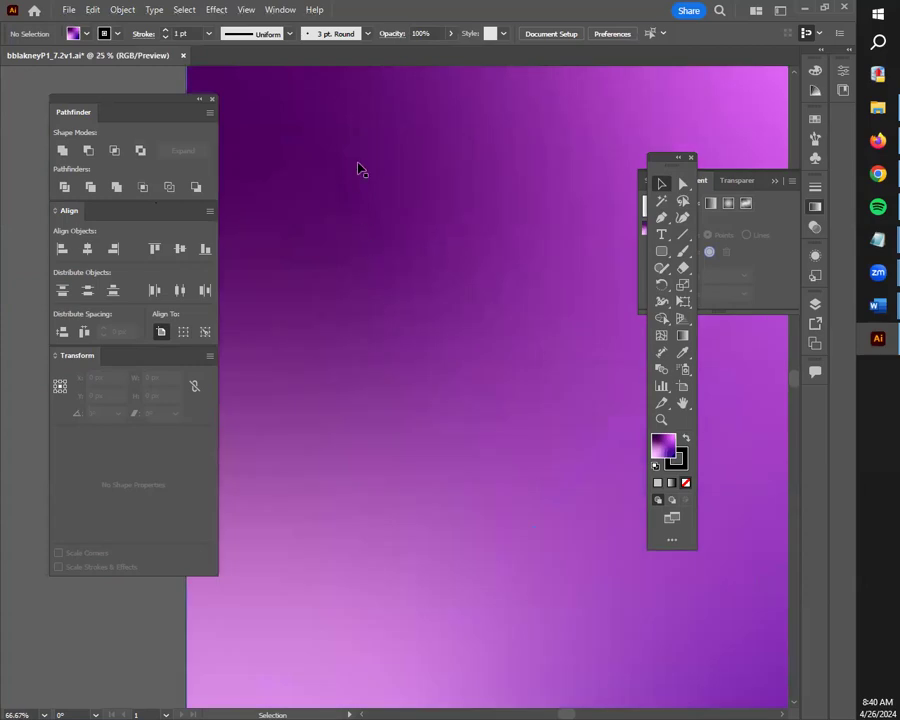
pyautogui.moveTo(360, 169); pyautogui.dragTo(525, 551)
pyautogui.moveTo(536, 464); pyautogui.dragTo(452, 466)
pyautogui.scroll(1, 422, 428)
pyautogui.moveTo(420, 501); pyautogui.dragTo(448, 492)
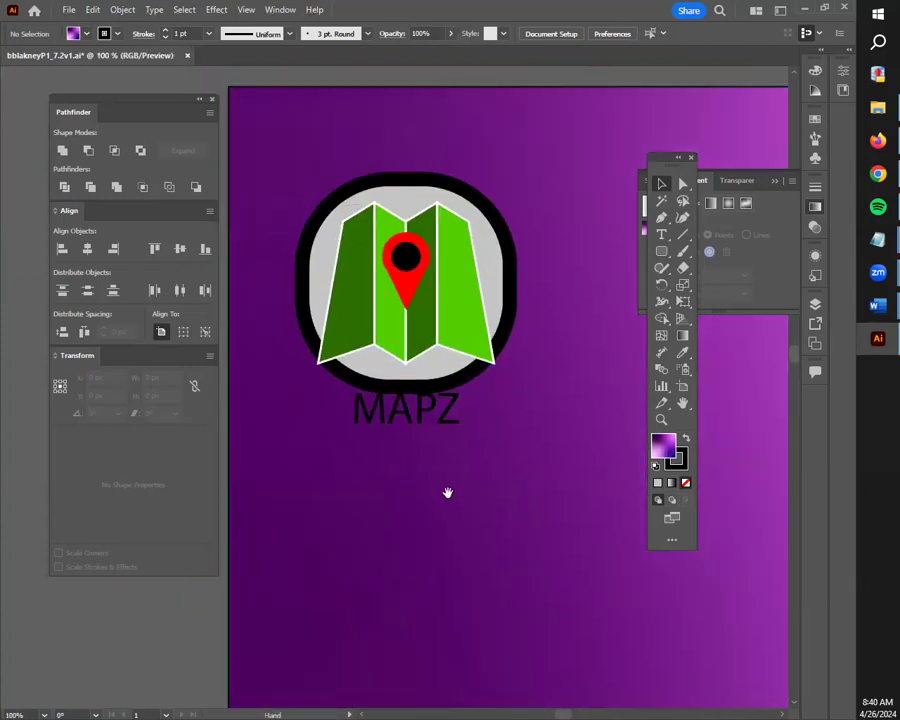
pyautogui.click(412, 424)
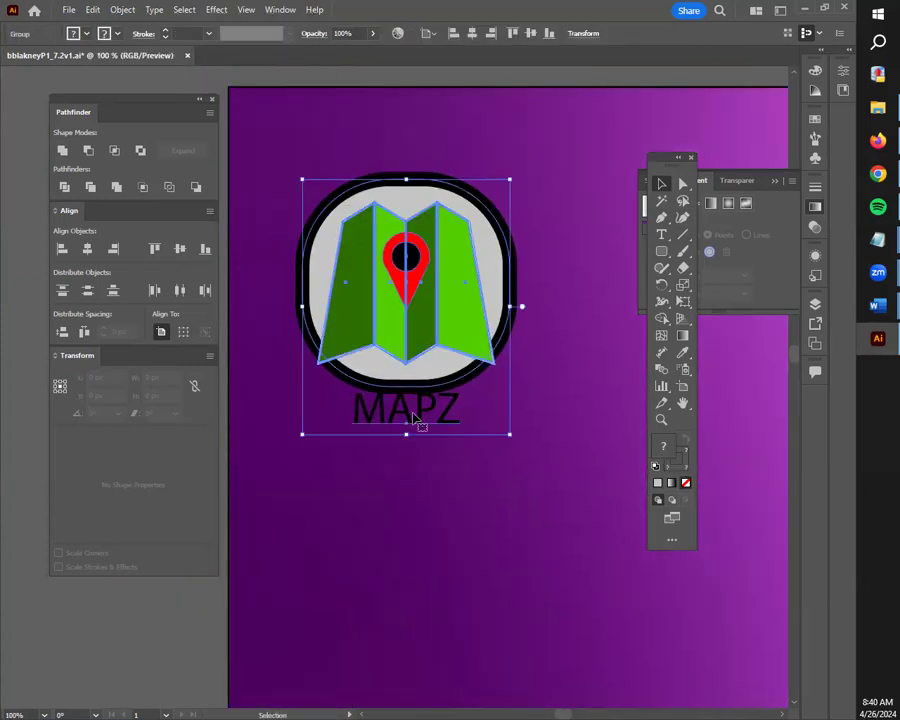
pyautogui.click(301, 72)
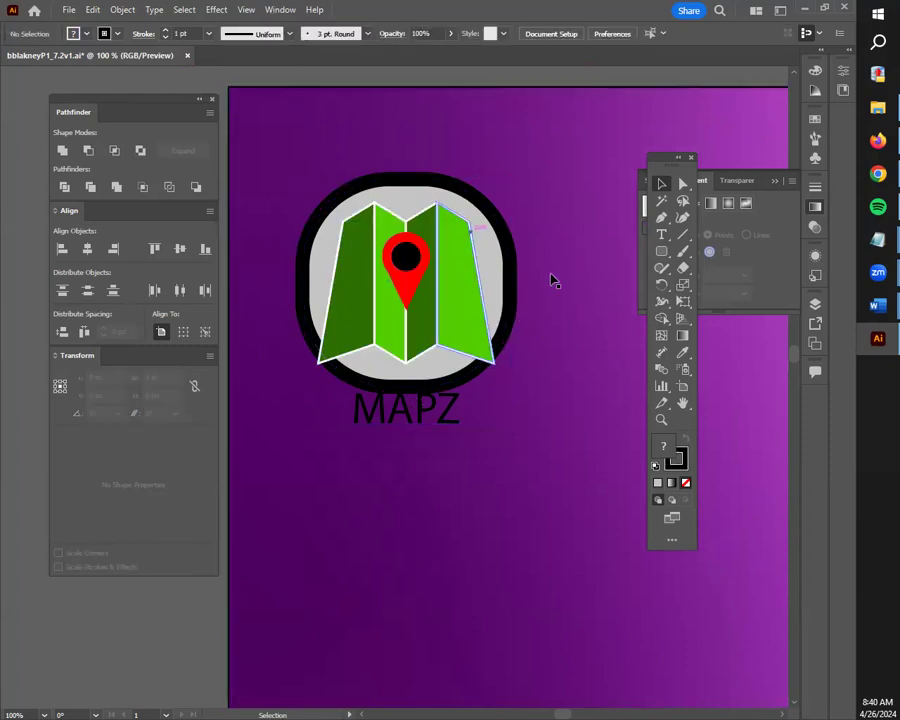
# Step: Save the document with the MAPZ icon placed on the phone screen
pyautogui.scroll(-3, 489, 312)
pyautogui.moveTo(556, 458); pyautogui.dragTo(429, 295)
pyautogui.scroll(-1, 459, 328)
pyautogui.moveTo(488, 317); pyautogui.dragTo(498, 351)
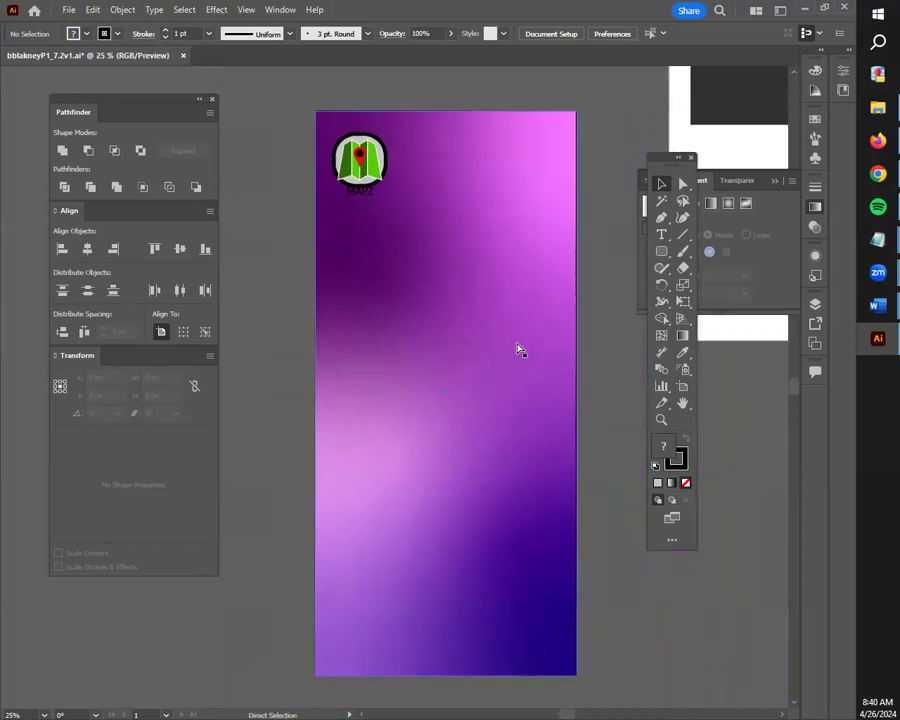
pyautogui.press('v')
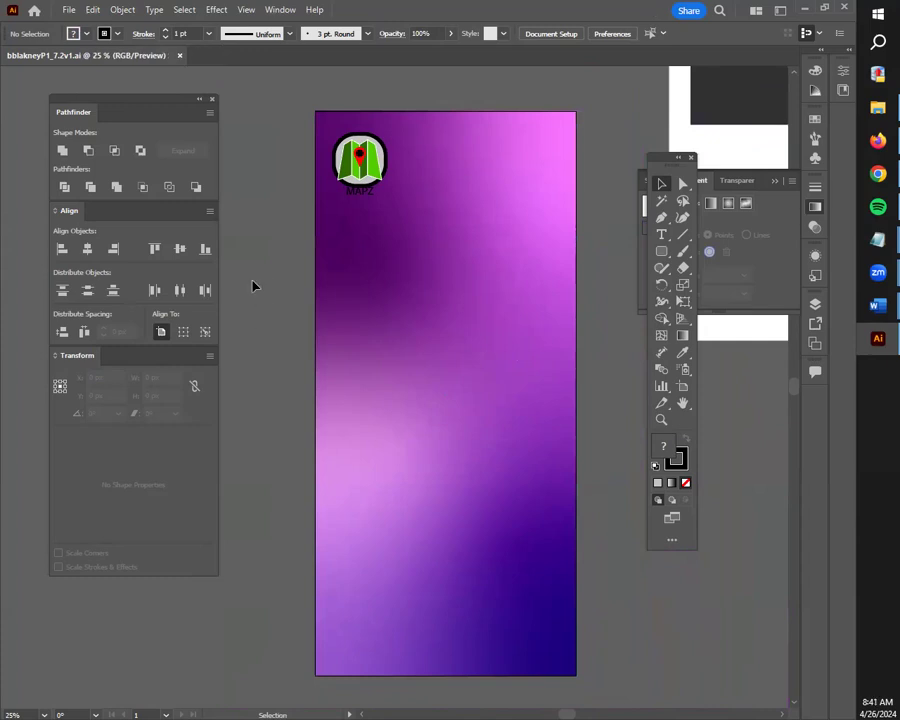
# Step: Collapse the Gradient panel and the Pathfinder, Align and Transform panel group to uncover the reference icon sheet
pyautogui.scroll(-1, 418, 321)
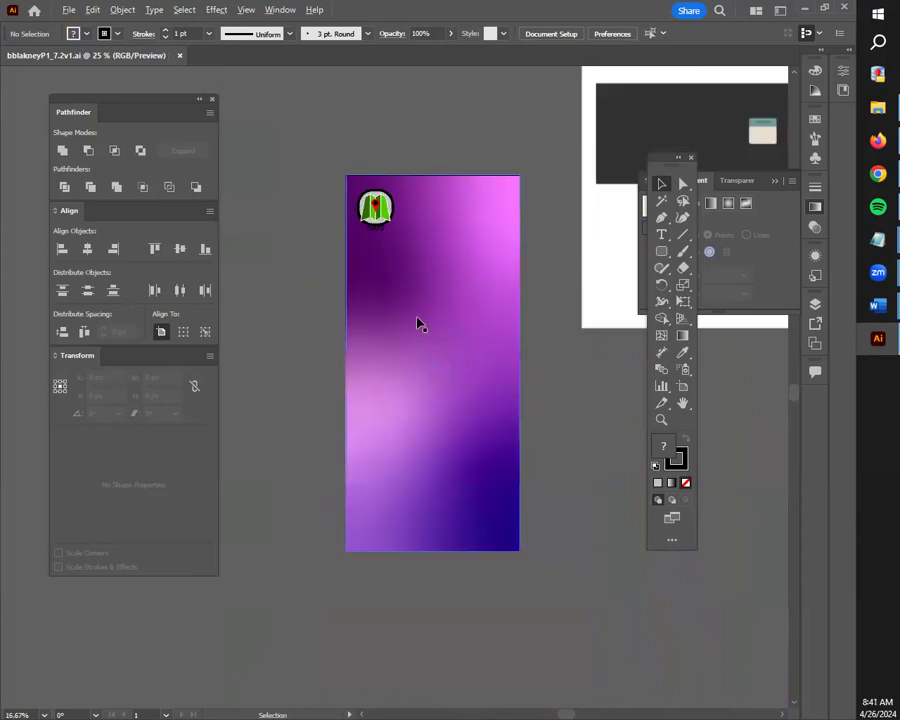
pyautogui.moveTo(418, 321); pyautogui.dragTo(299, 358)
pyautogui.moveTo(722, 322); pyautogui.dragTo(479, 414)
pyautogui.scroll(1, 459, 404)
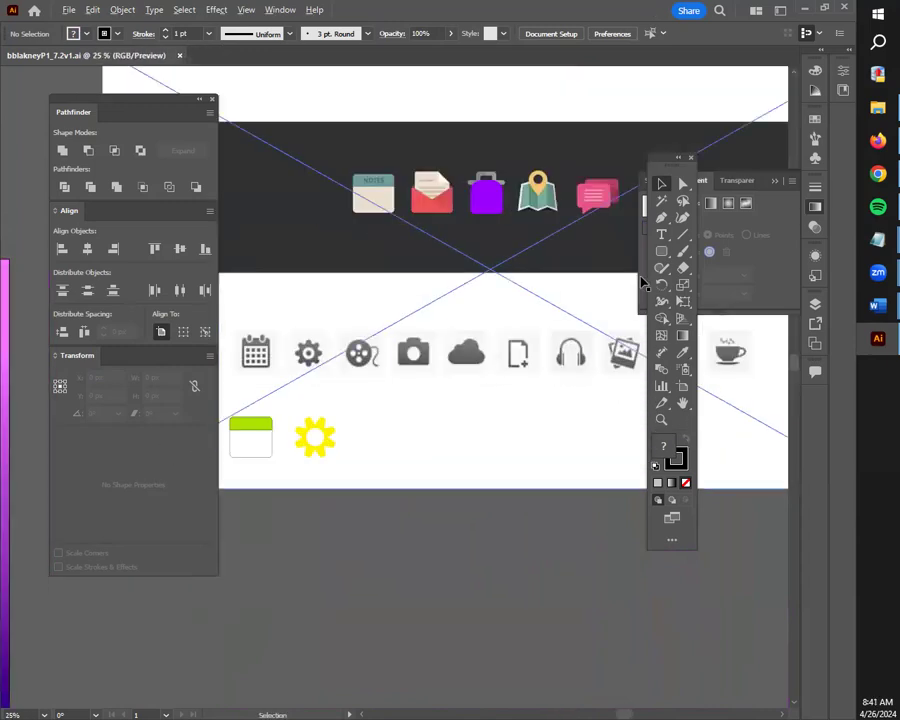
pyautogui.click(678, 158)
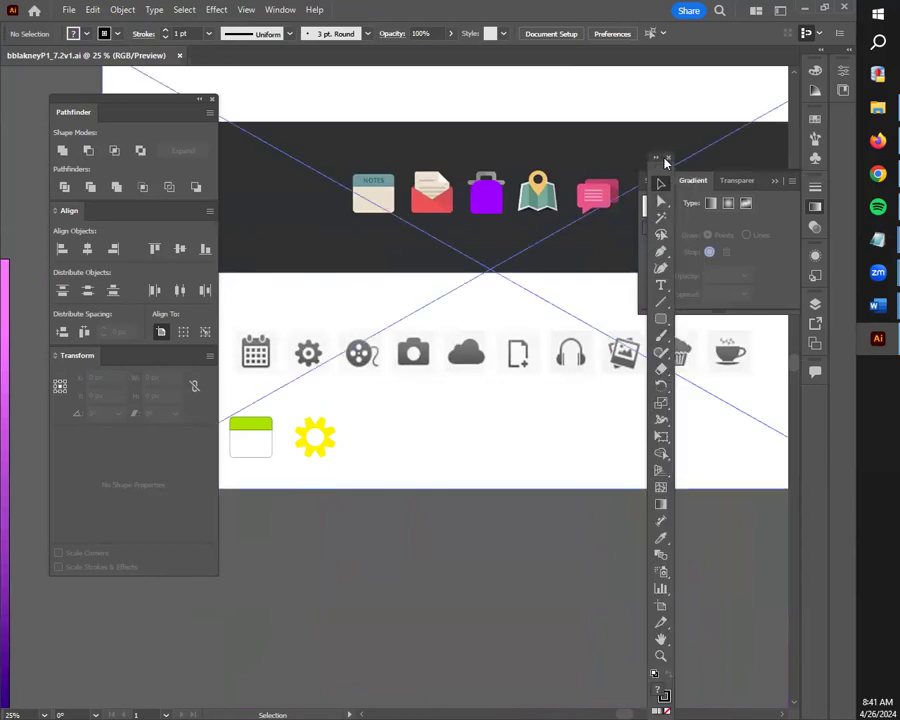
pyautogui.click(657, 158)
pyautogui.click(815, 206)
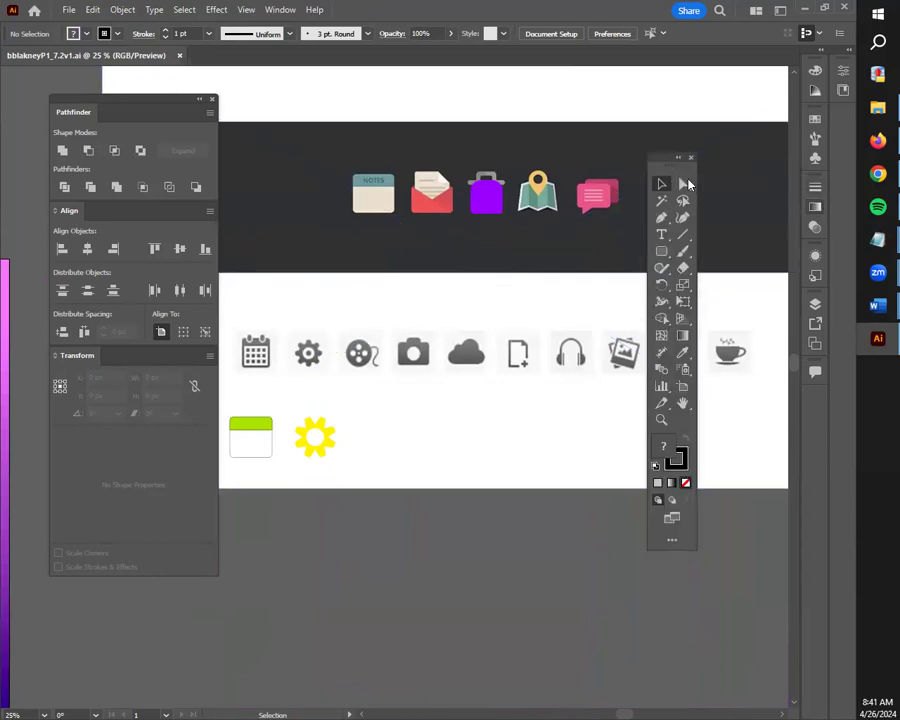
pyautogui.click(199, 99)
# Step: Move the purple shape off the trash can reference icon to the empty canvas below the reference sheet
pyautogui.moveTo(528, 472); pyautogui.dragTo(414, 533)
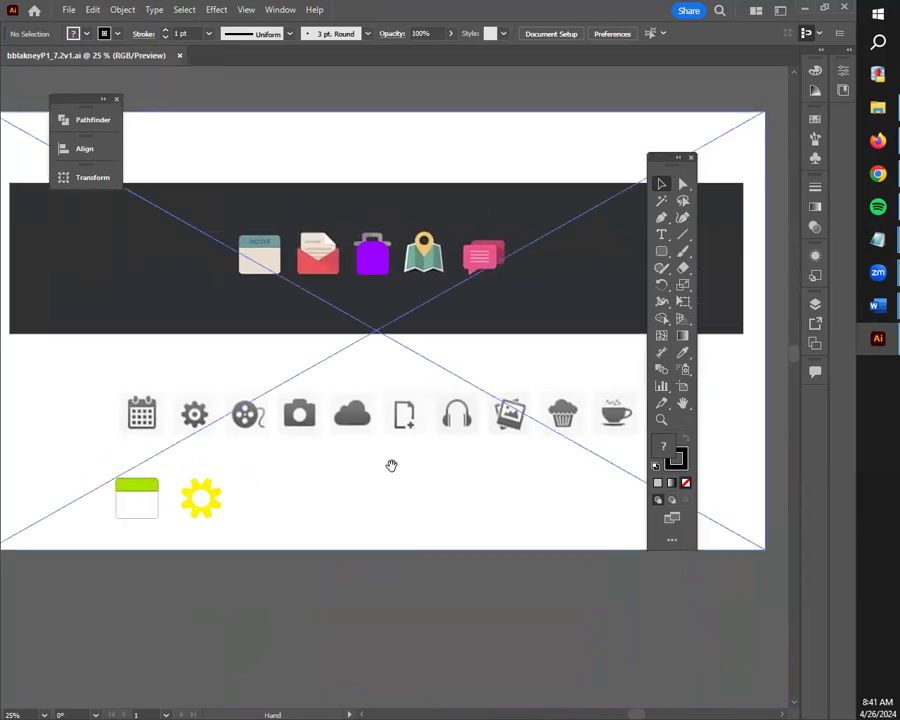
pyautogui.moveTo(366, 257); pyautogui.dragTo(334, 667)
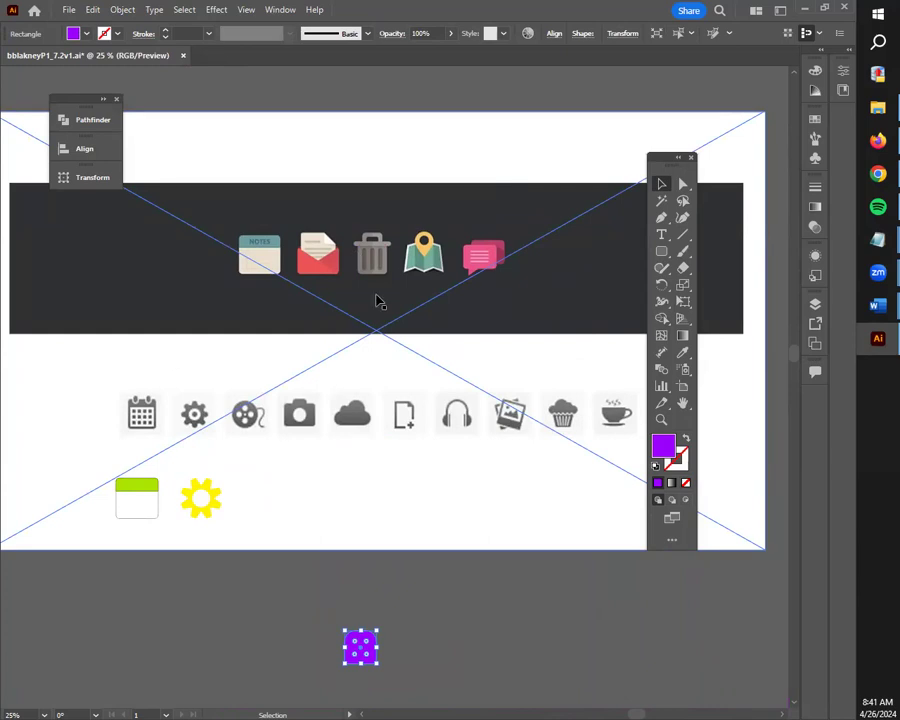
# Step: Start an Export for Screens of the phone artboard with the PROJ7.2 folder as the export location
pyautogui.scroll(-3, 337, 446)
pyautogui.moveTo(273, 480); pyautogui.dragTo(439, 418)
pyautogui.scroll(2, 333, 423)
pyautogui.scroll(1, 333, 423)
pyautogui.moveTo(346, 388); pyautogui.dragTo(382, 337)
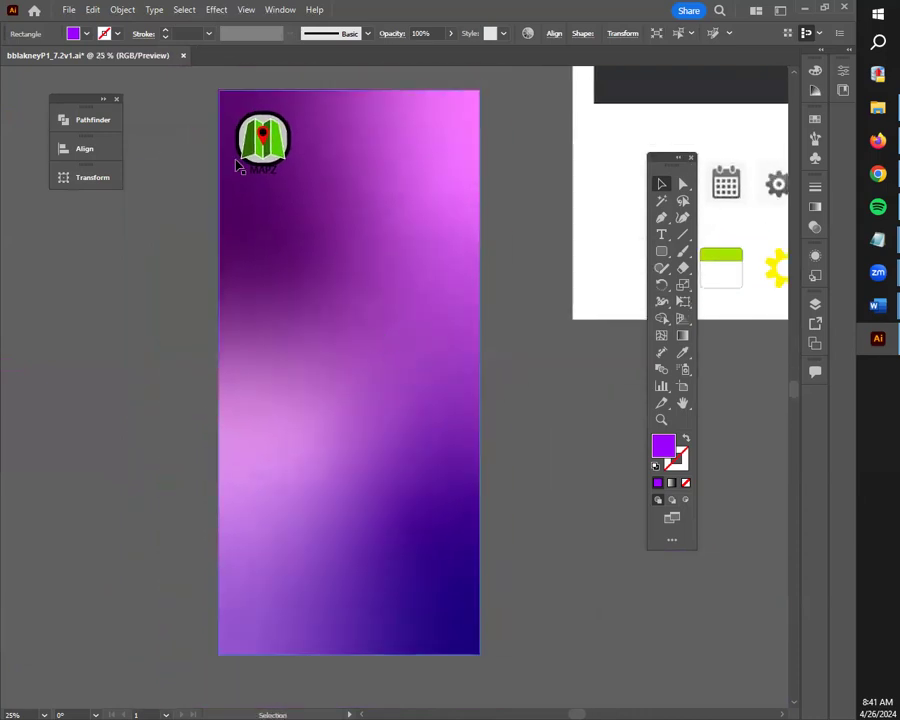
pyautogui.click(78, 9)
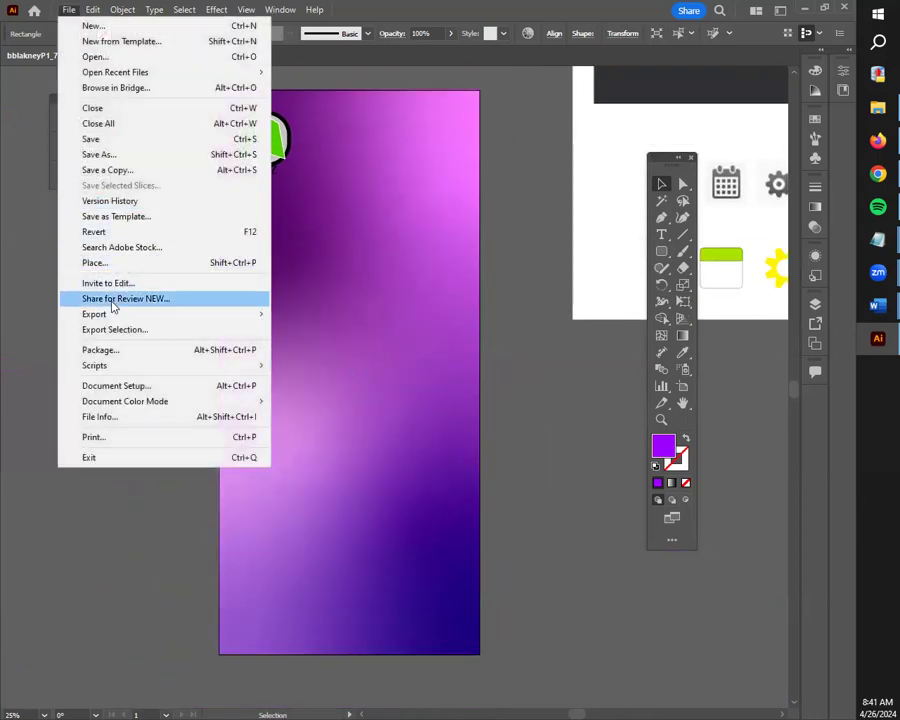
pyautogui.moveTo(180, 314)
pyautogui.click(330, 314)
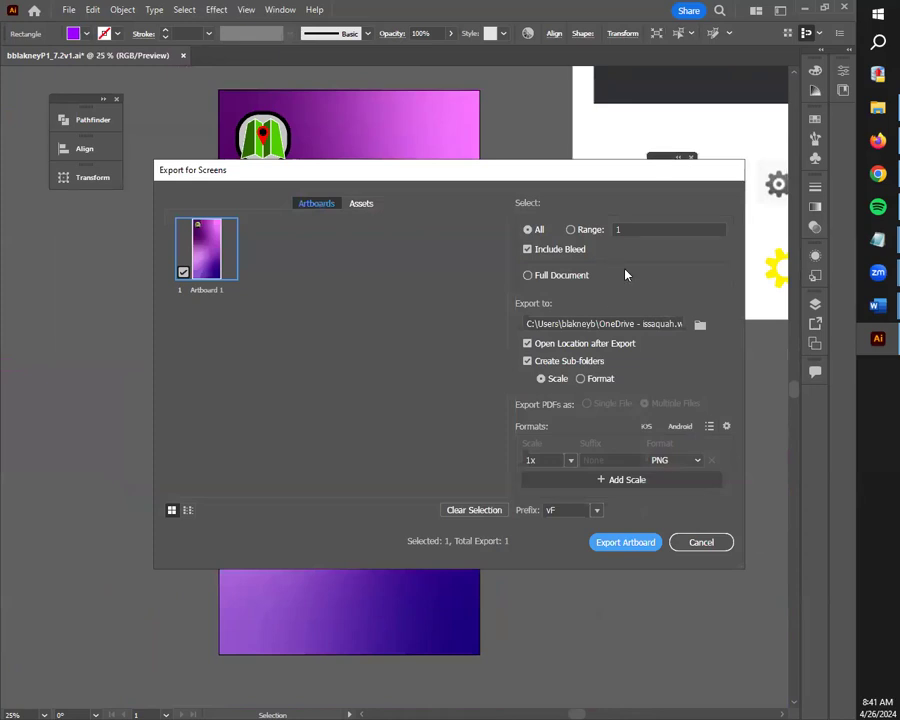
pyautogui.click(700, 327)
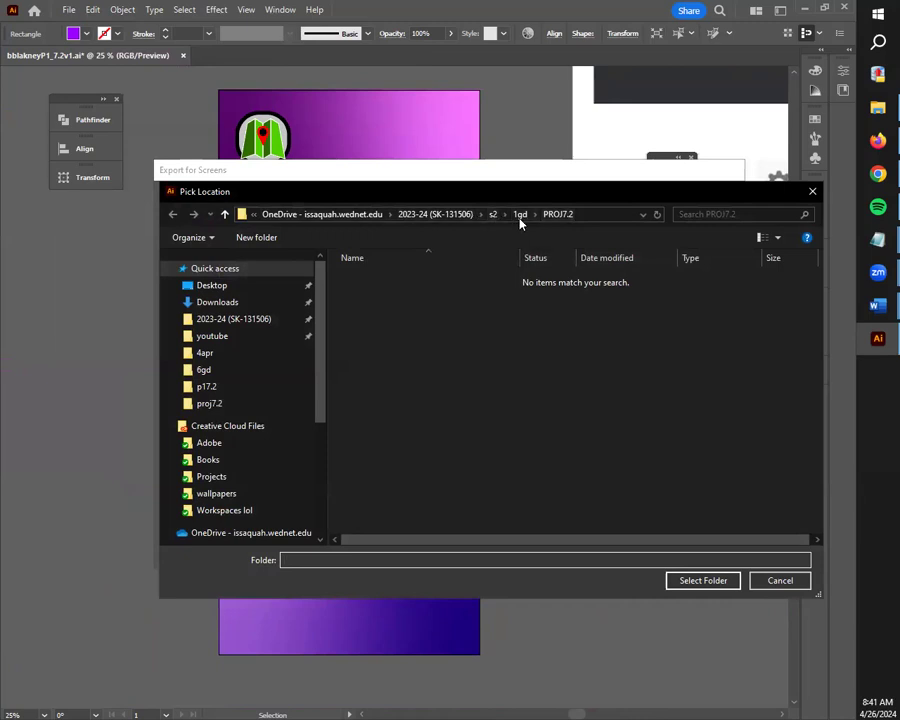
pyautogui.click(704, 581)
# Step: Rename the artboard to testExample in the export settings
pyautogui.doubleClick(201, 290)
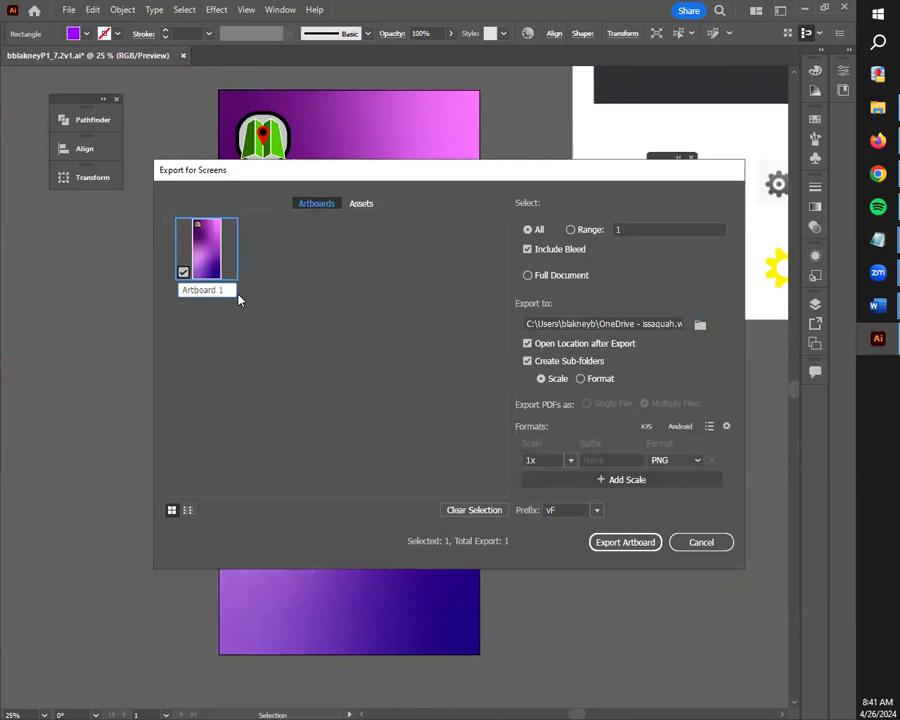
pyautogui.moveTo(239, 297); pyautogui.dragTo(161, 289)
pyautogui.write('testExample')
pyautogui.press('Return')
# Step: Review the export file name prefix and its available presets, leaving the custom prefix vF in place
pyautogui.doubleClick(570, 510)
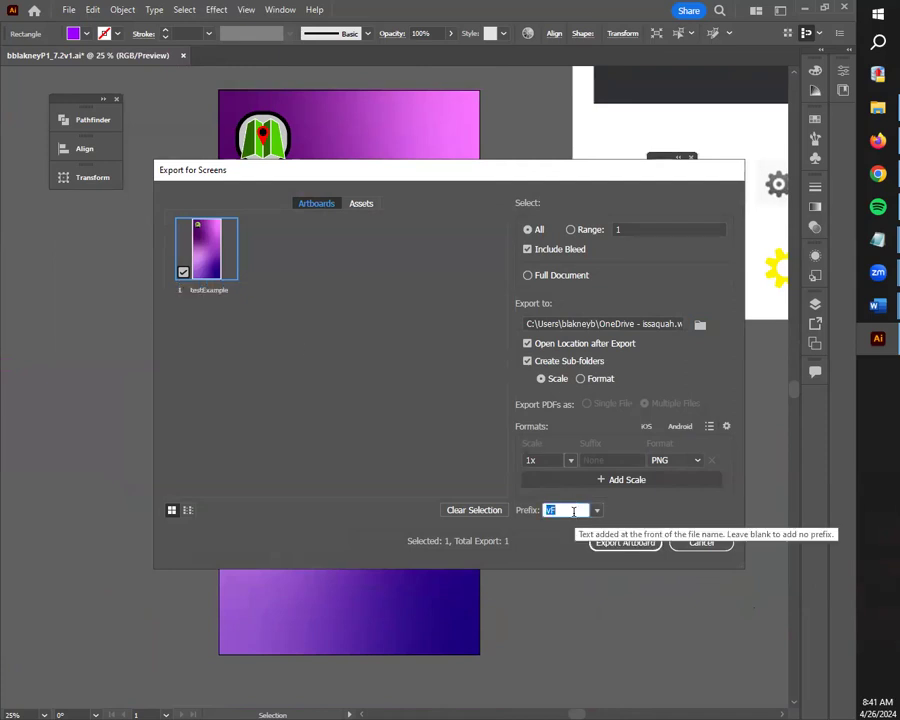
pyautogui.click(578, 510)
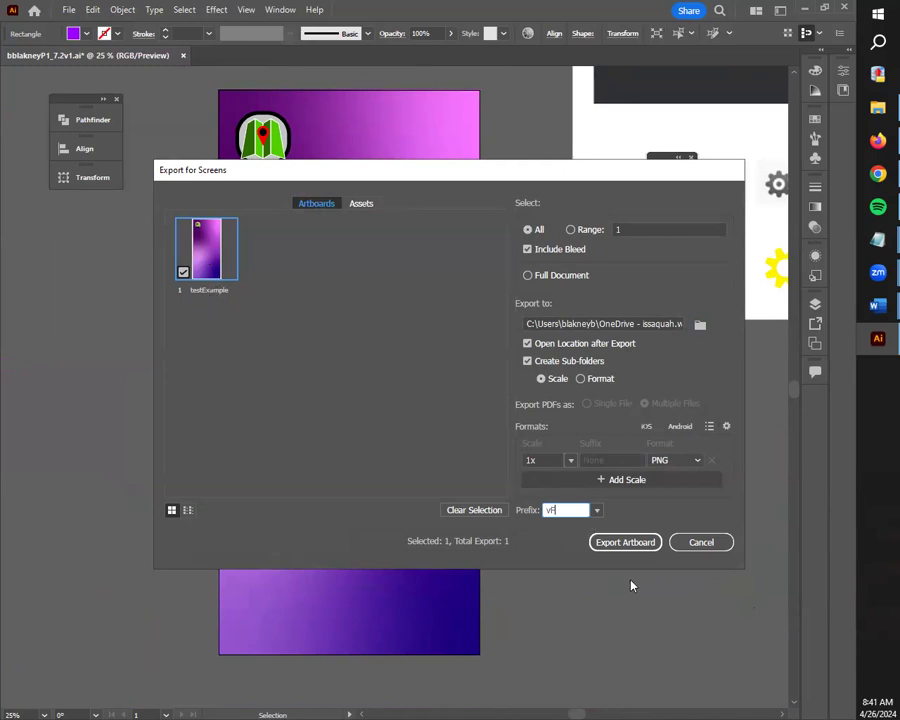
pyautogui.doubleClick(556, 510)
pyautogui.click(597, 510)
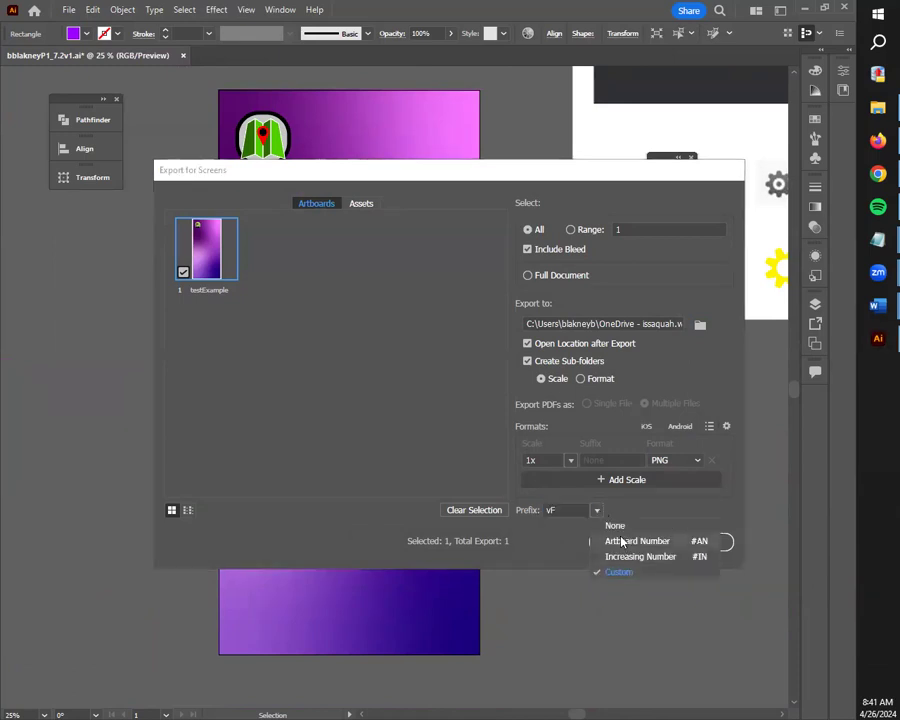
pyautogui.click(595, 510)
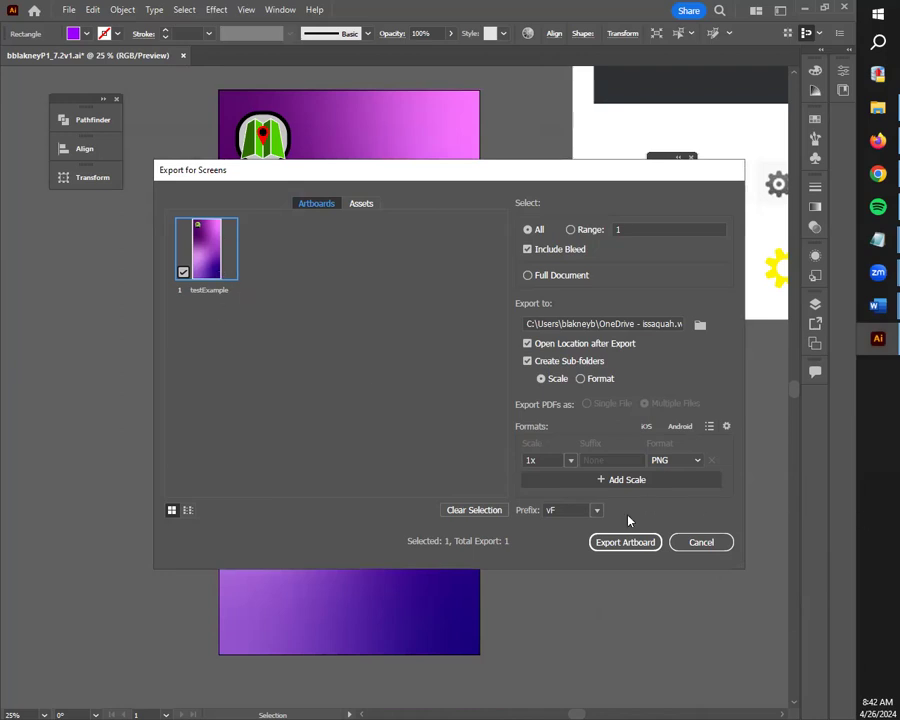
# Step: Export the testExample artboard as a 1x PNG with the vF prefix, and open the resulting 1x folder
pyautogui.click(626, 545)
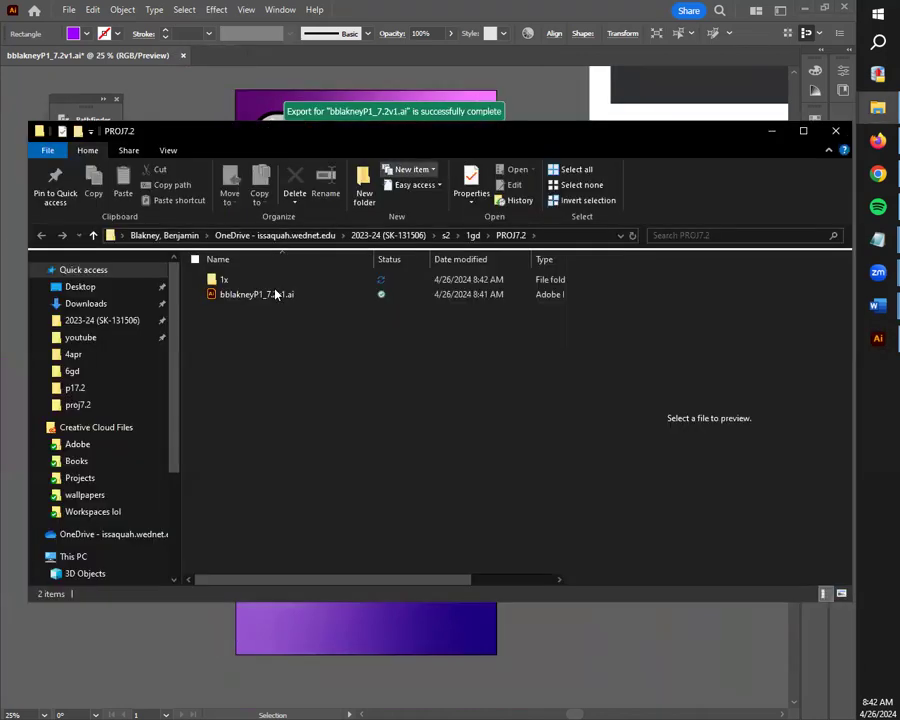
pyautogui.click(250, 282)
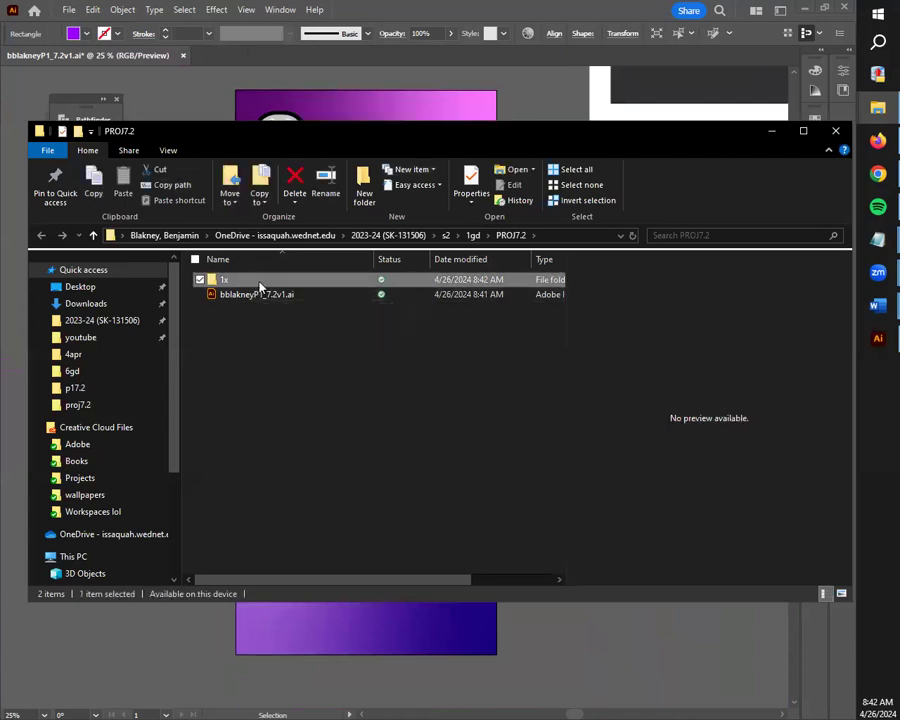
pyautogui.doubleClick(255, 284)
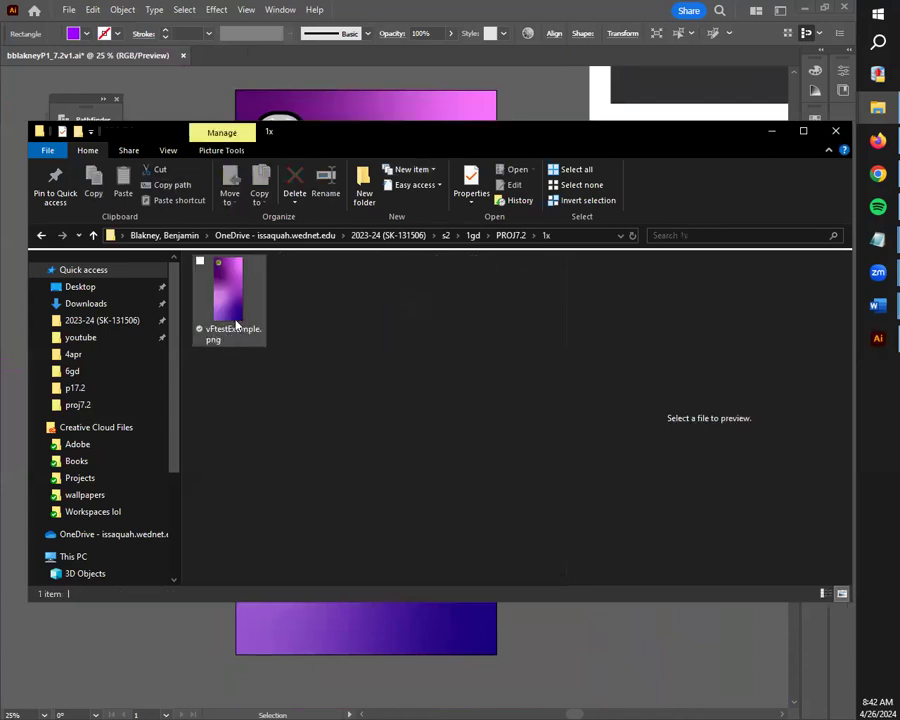
# Step: View the exported vFtestExample.png full size, close the image, and switch back to the Illustrator document
pyautogui.doubleClick(228, 312)
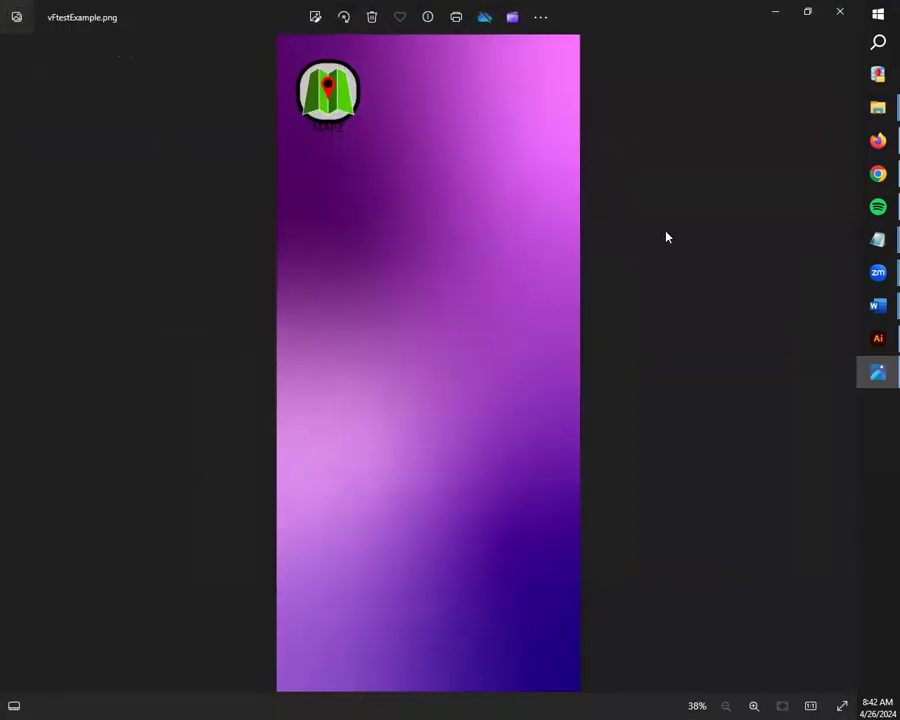
pyautogui.scroll(1, 520, 221)
pyautogui.scroll(-1, 585, 158)
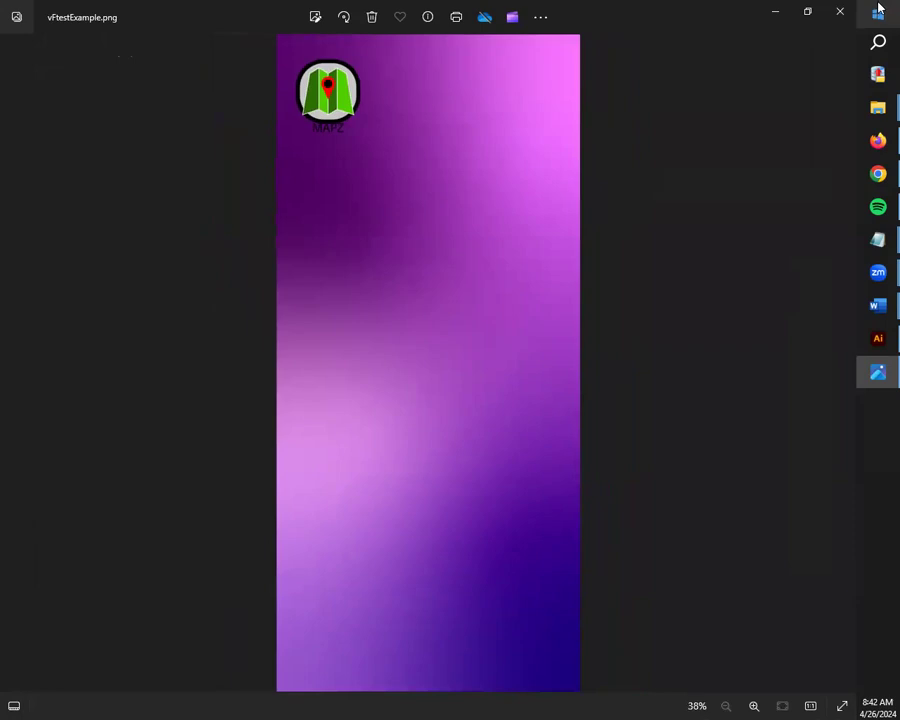
pyautogui.click(839, 11)
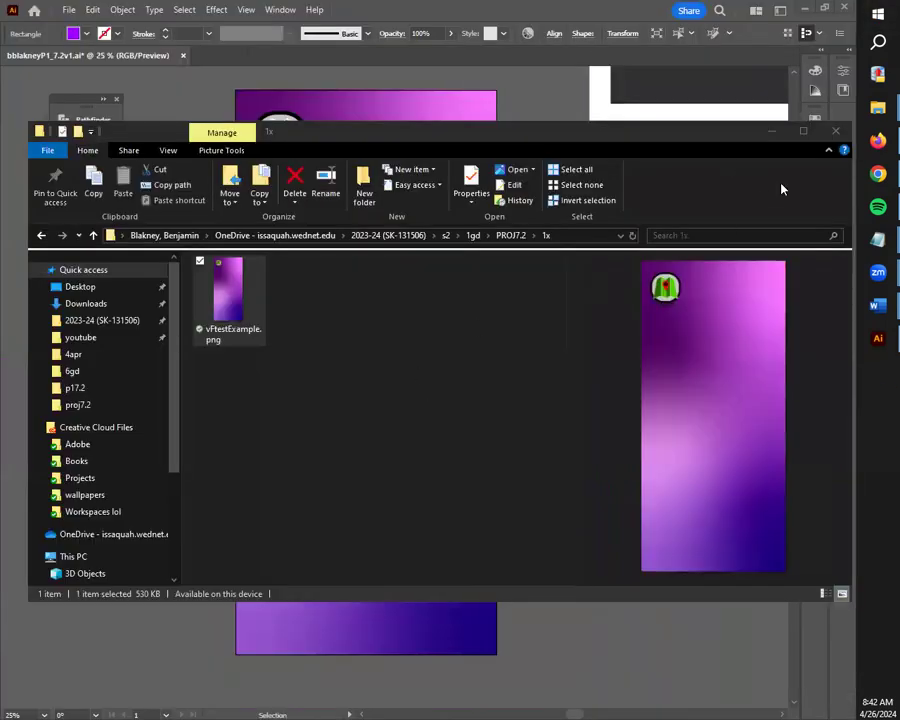
pyautogui.moveTo(654, 144); pyautogui.dragTo(639, 154)
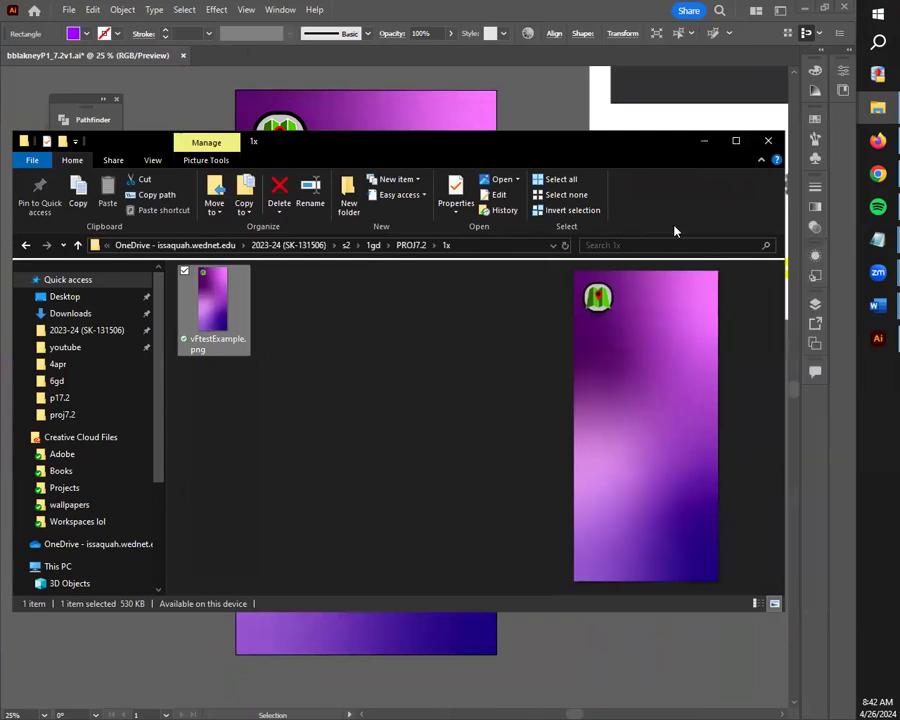
pyautogui.click(820, 140)
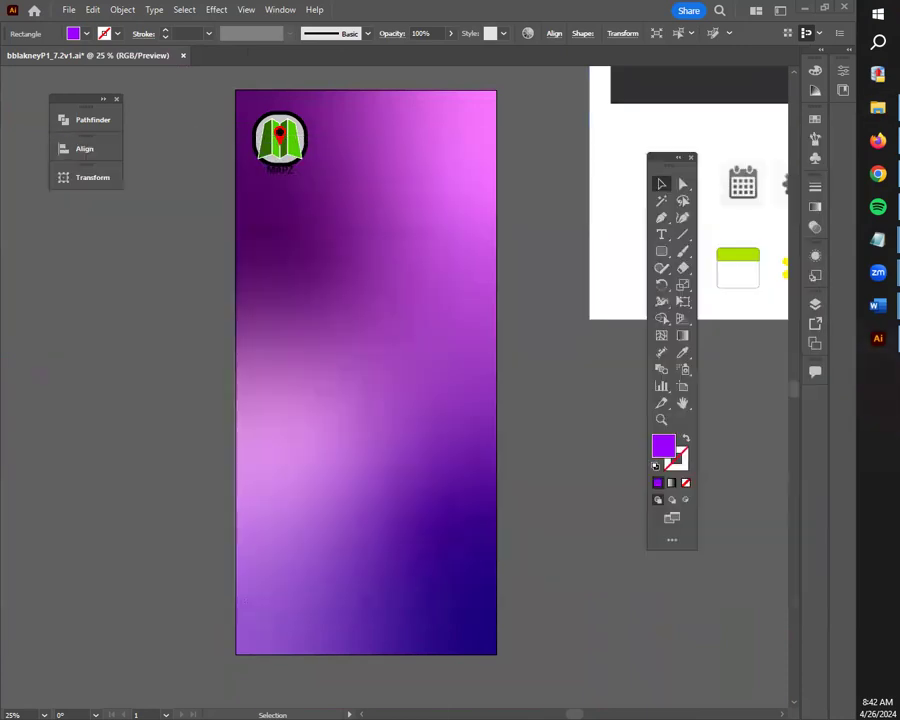